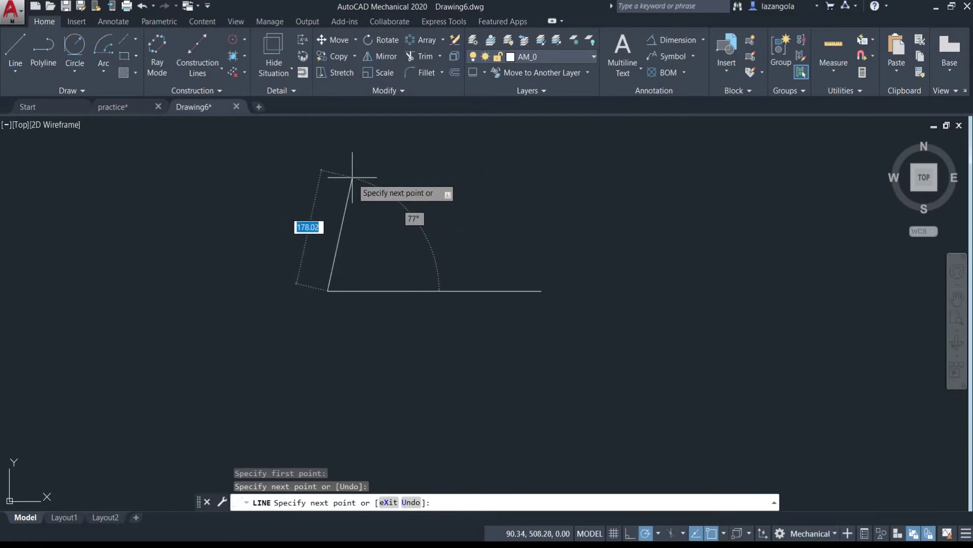
- Finish the angle with a line 175 units long at 65 degrees from the left end of the horizontal line
{"action": "type", "text": "175"}
{"action": "key", "text": "Tab"}
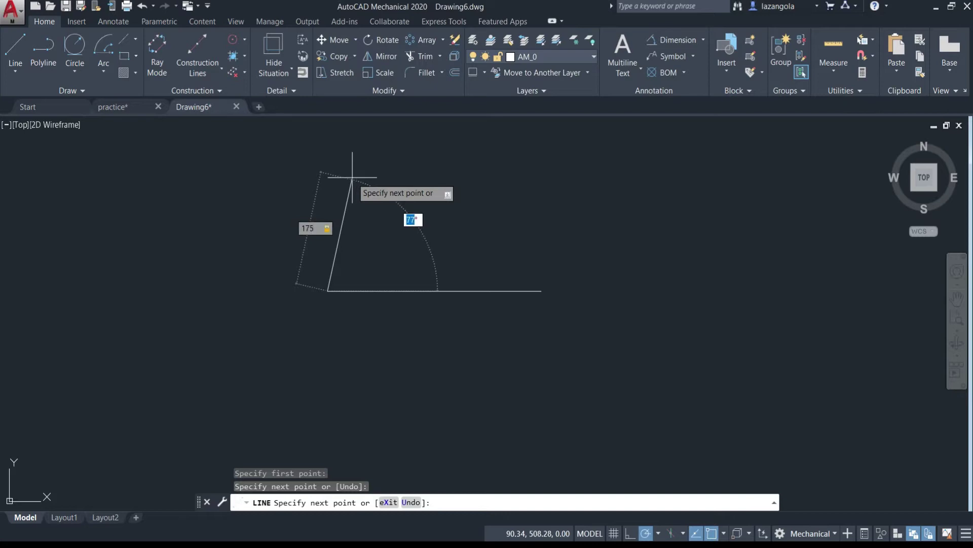
{"action": "type", "text": "65"}
{"action": "key", "text": "Return"}
{"action": "key", "text": "Return"}
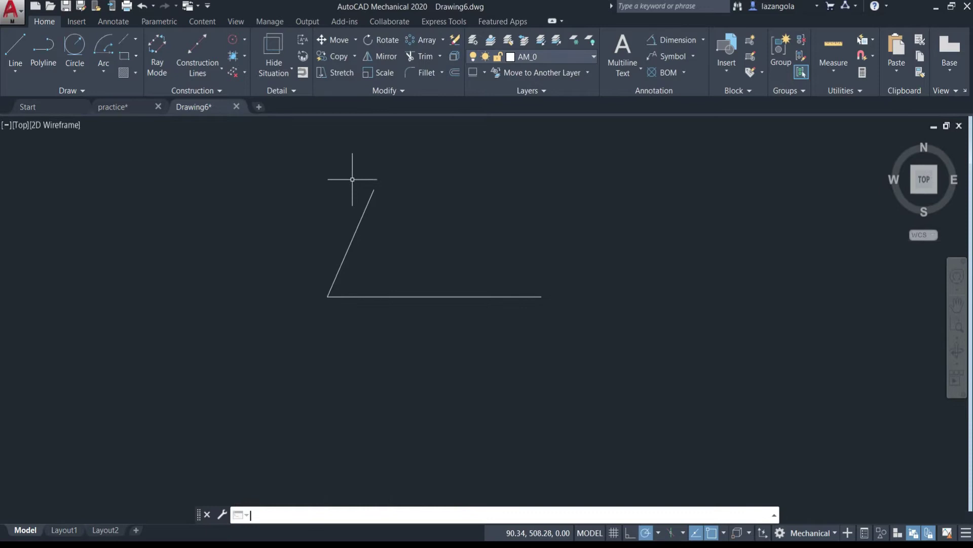
- Draw a right-angled L shape from a horizontal and a vertical line, to the right of the first angle and level with it
{"action": "middle_click_drag", "start_coordinate": [620, 284], "coordinate": [471, 290]}
{"action": "left_click", "coordinate": [15, 52]}
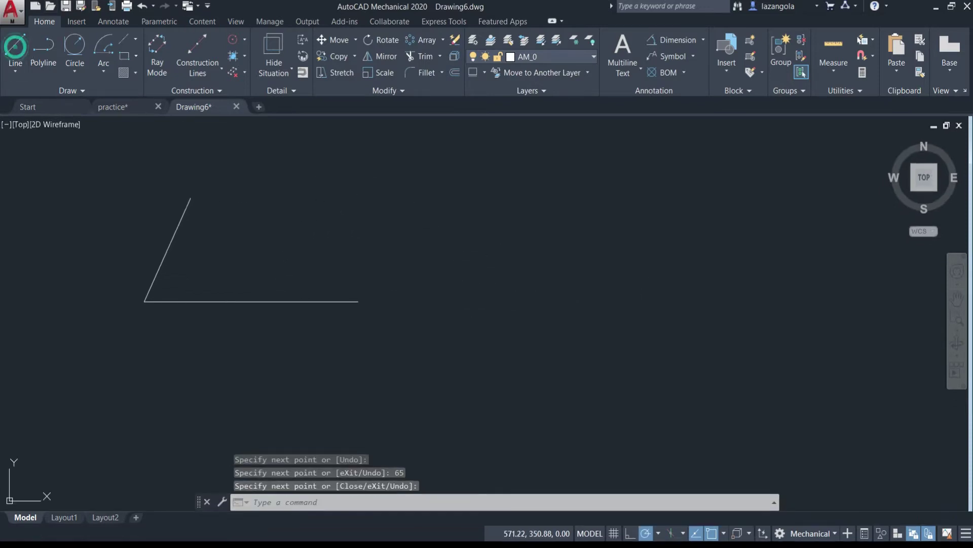
{"action": "left_click", "coordinate": [707, 301]}
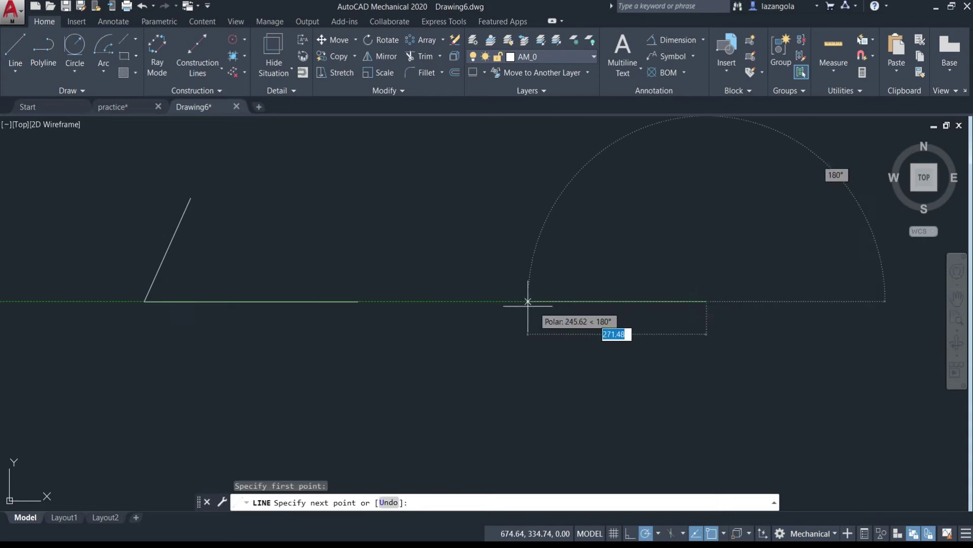
{"action": "left_click", "coordinate": [499, 301]}
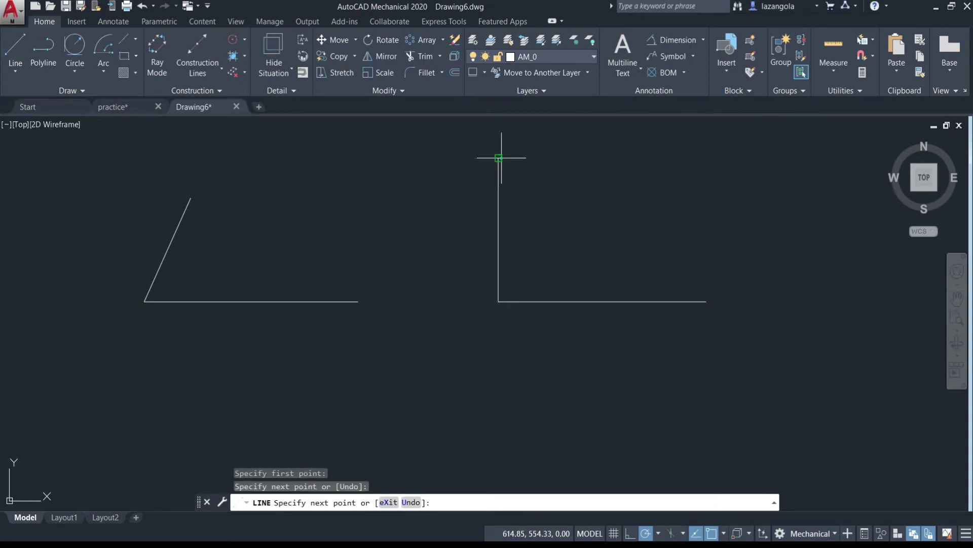
{"action": "left_click", "coordinate": [499, 158]}
{"action": "key", "text": "Return"}
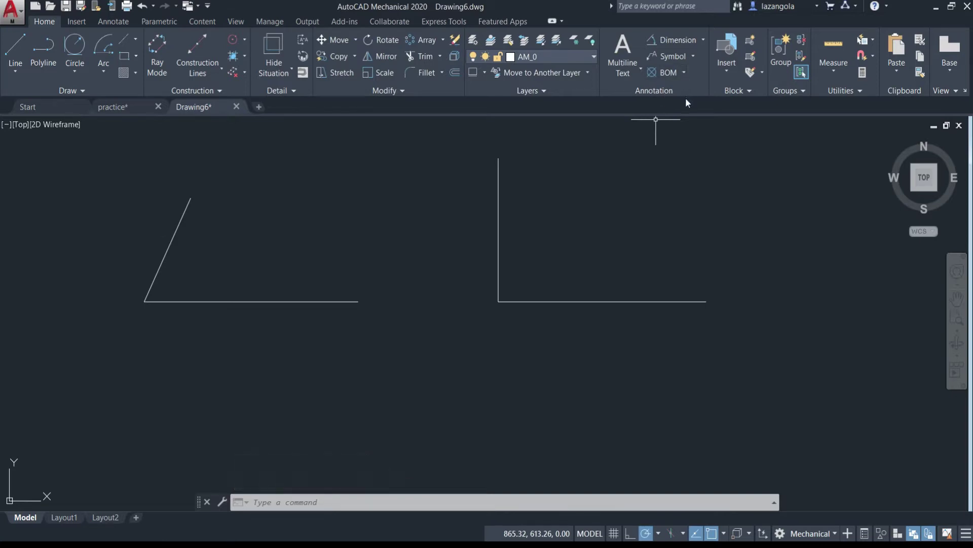
- Review the available dimension types and the additional dimensioning tools
{"action": "left_click", "coordinate": [703, 38]}
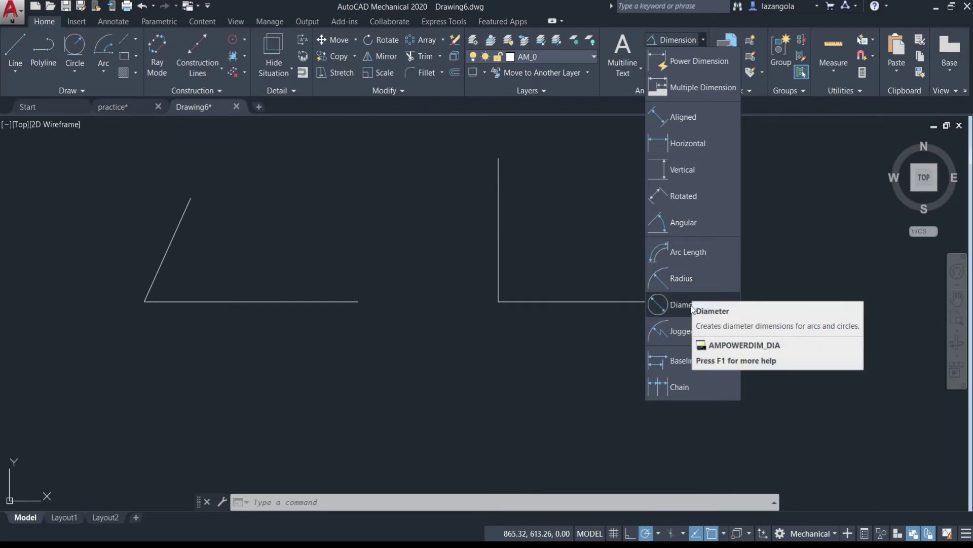
{"action": "left_click", "coordinate": [779, 234]}
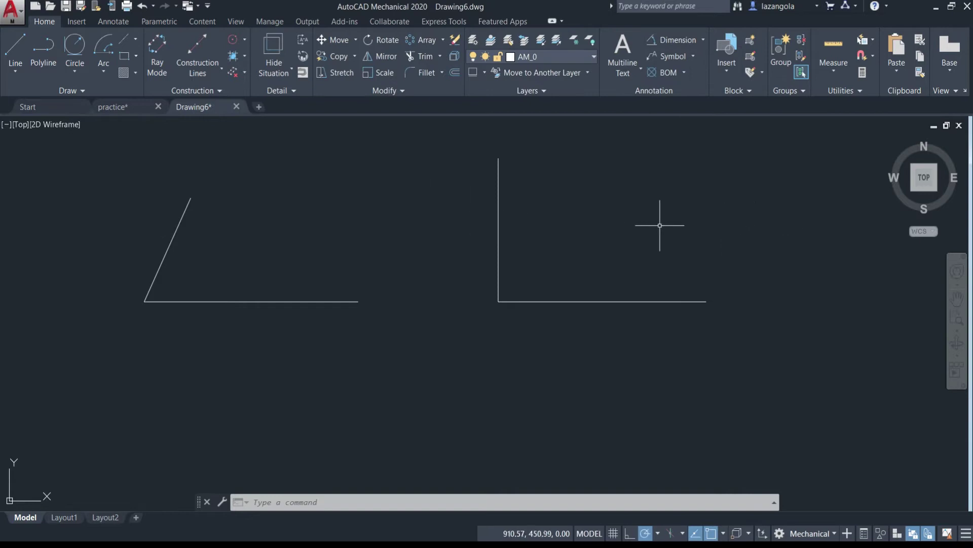
{"action": "left_click", "coordinate": [116, 23]}
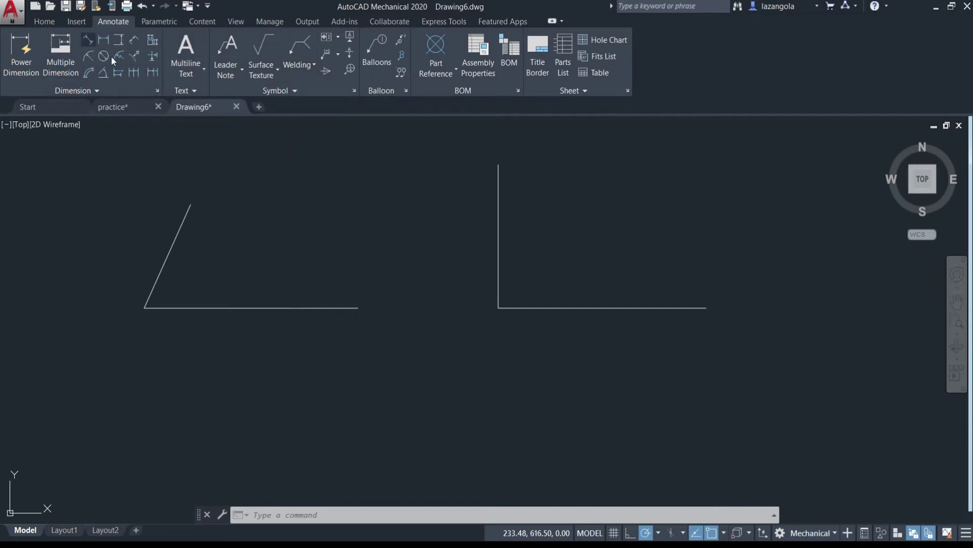
{"action": "left_click", "coordinate": [95, 91]}
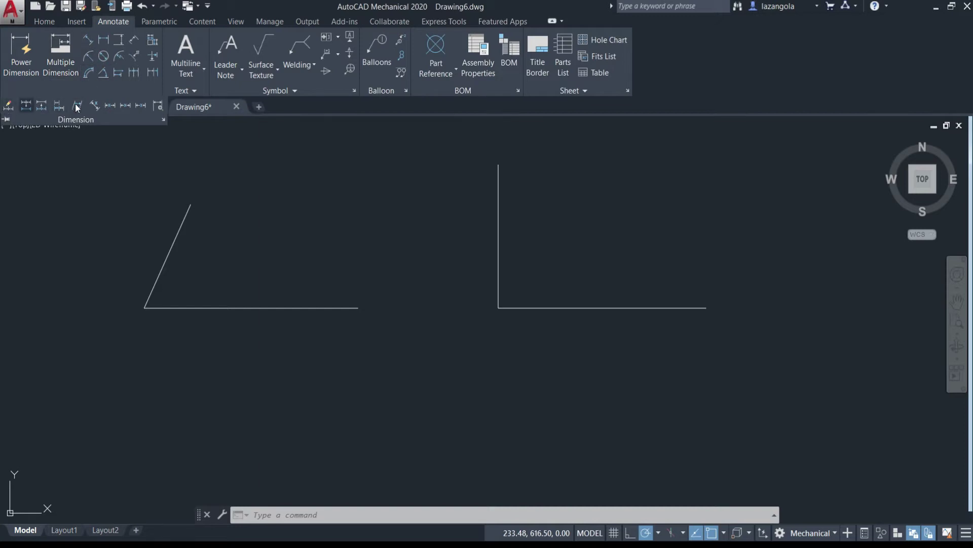
{"action": "left_click", "coordinate": [96, 157]}
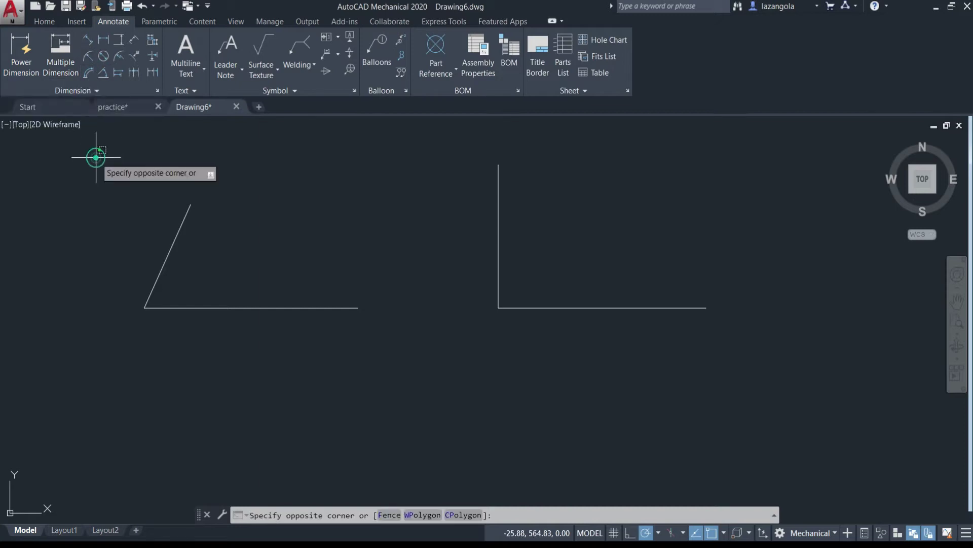
{"action": "key", "text": "Escape"}
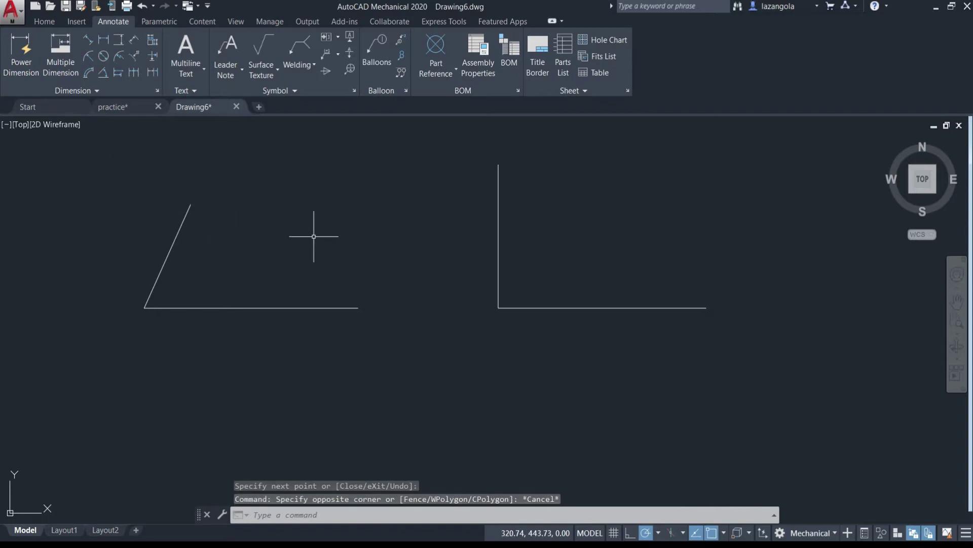
- Look up the dimension commands matching "DIME" and "hori" without running any of them
{"action": "type", "text": "DIME"}
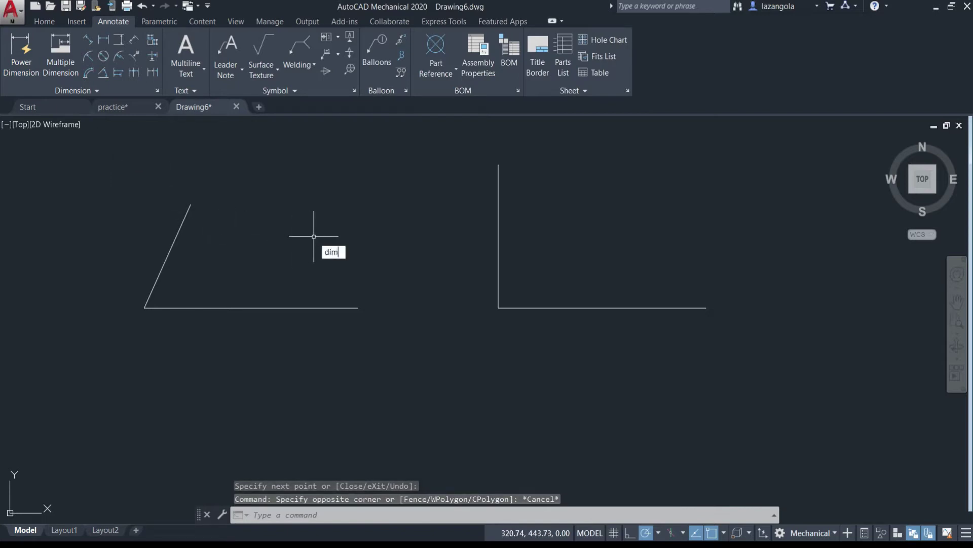
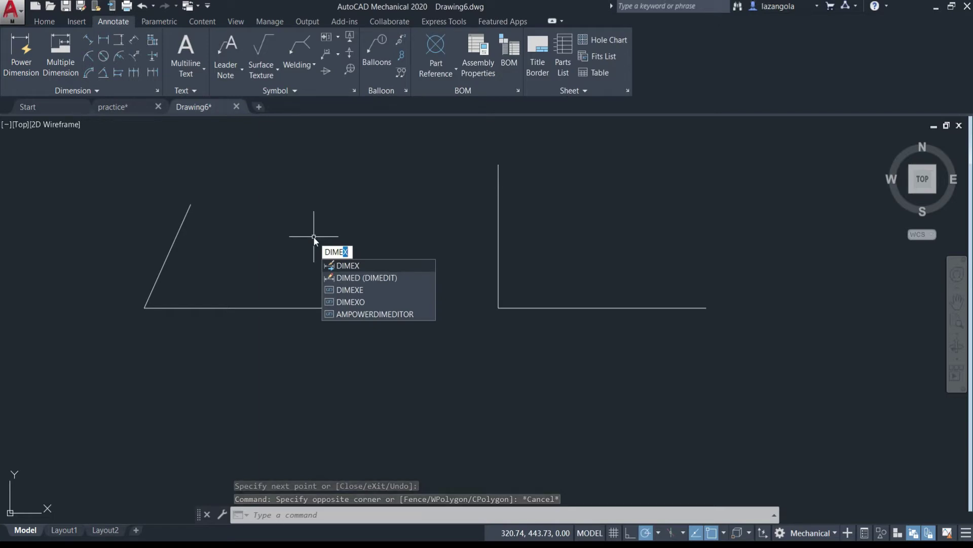
{"action": "key", "text": "BackSpace"}
{"action": "key", "text": "BackSpace"}
{"action": "key", "text": "BackSpace"}
{"action": "key", "text": "BackSpace"}
{"action": "key", "text": "BackSpace"}
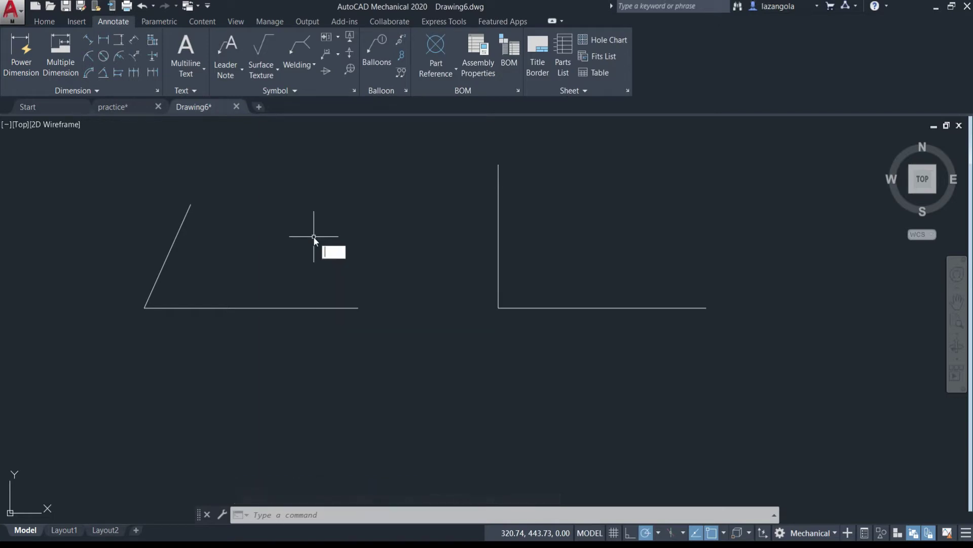
{"action": "type", "text": "hori"}
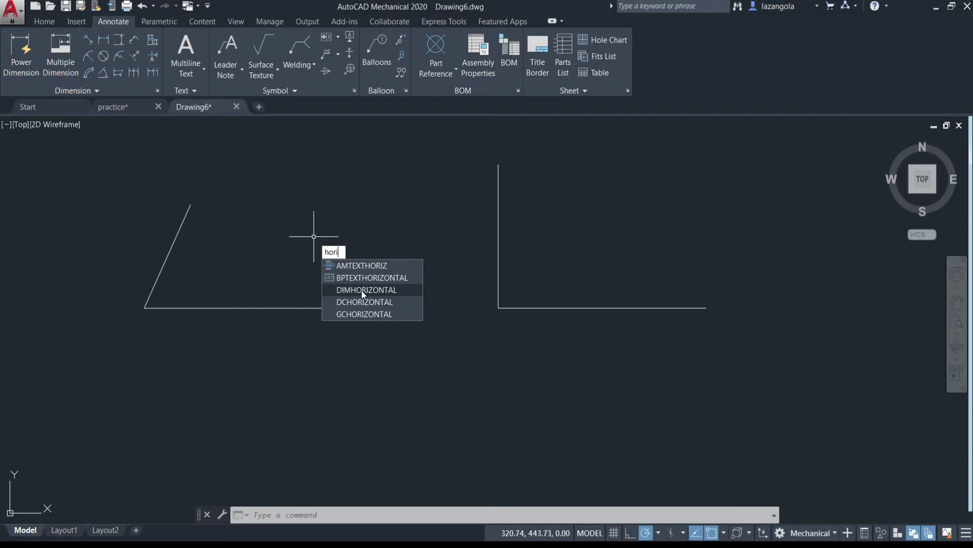
{"action": "key", "text": "BackSpace"}
{"action": "key", "text": "BackSpace"}
{"action": "key", "text": "BackSpace"}
{"action": "key", "text": "BackSpace"}
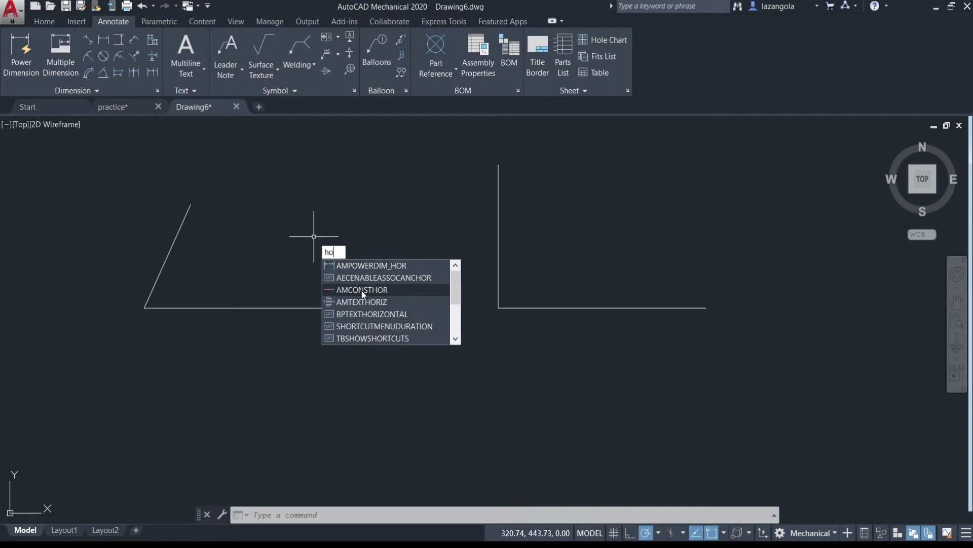
{"action": "key", "text": "Escape"}
{"action": "key", "text": "Escape"}
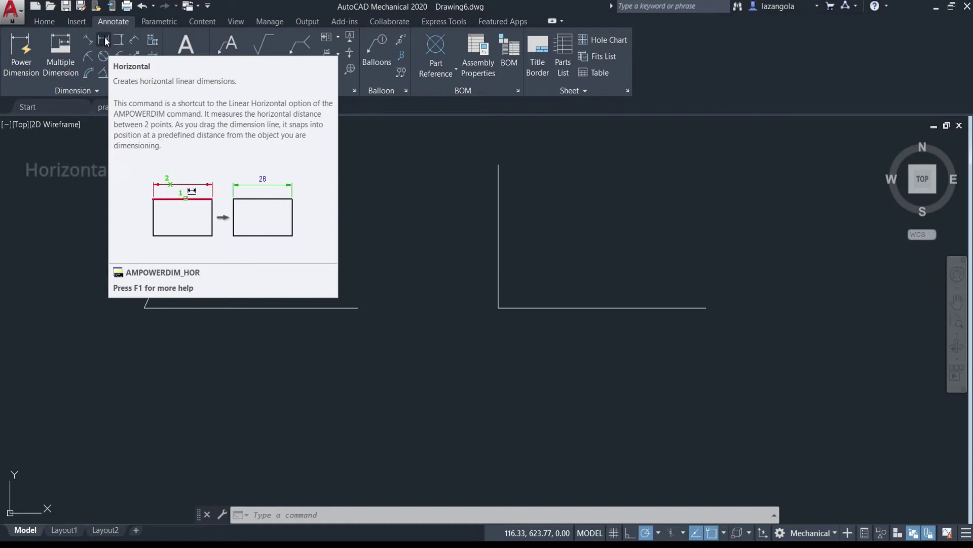
- Add a horizontal dimension between the endpoints of the left angle's base line, placed below it
{"action": "left_click", "coordinate": [45, 22]}
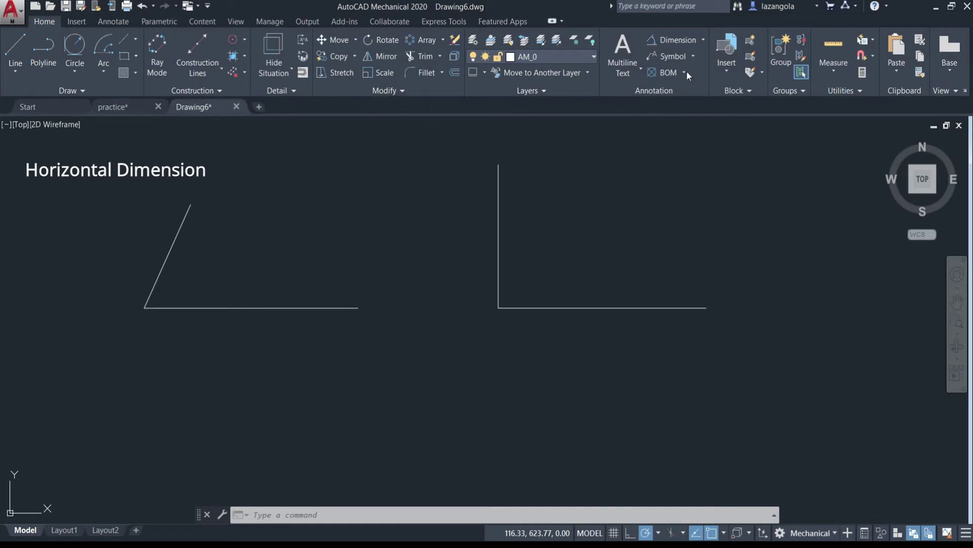
{"action": "left_click", "coordinate": [703, 39]}
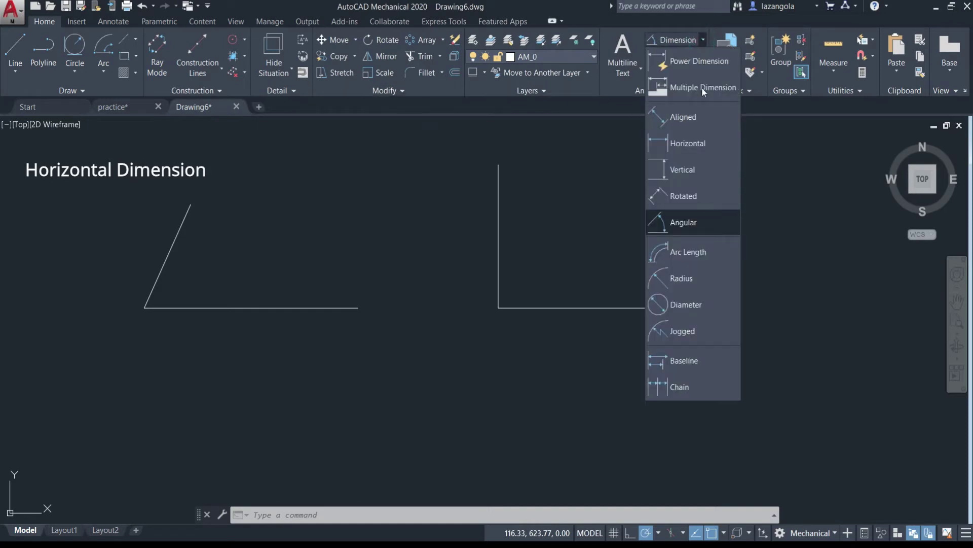
{"action": "left_click", "coordinate": [689, 143]}
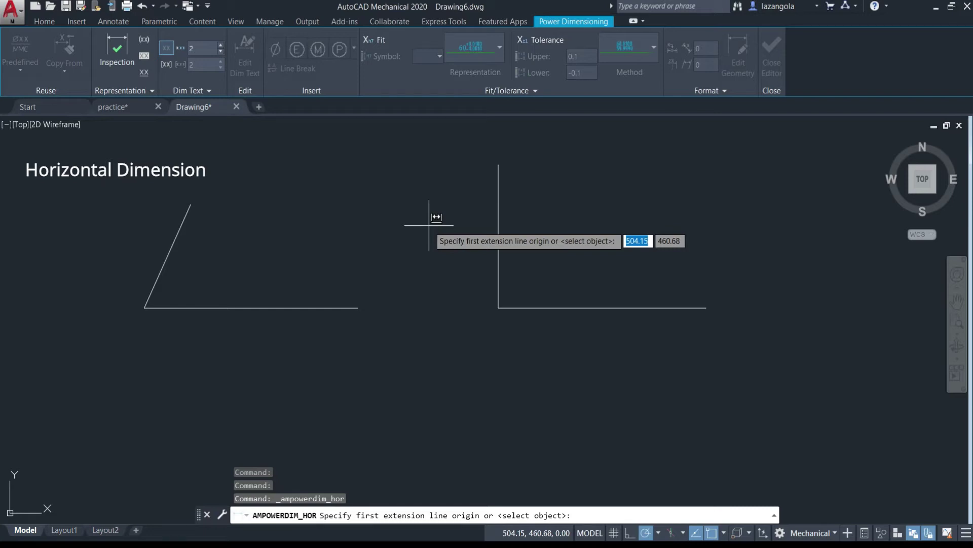
{"action": "left_click", "coordinate": [145, 307]}
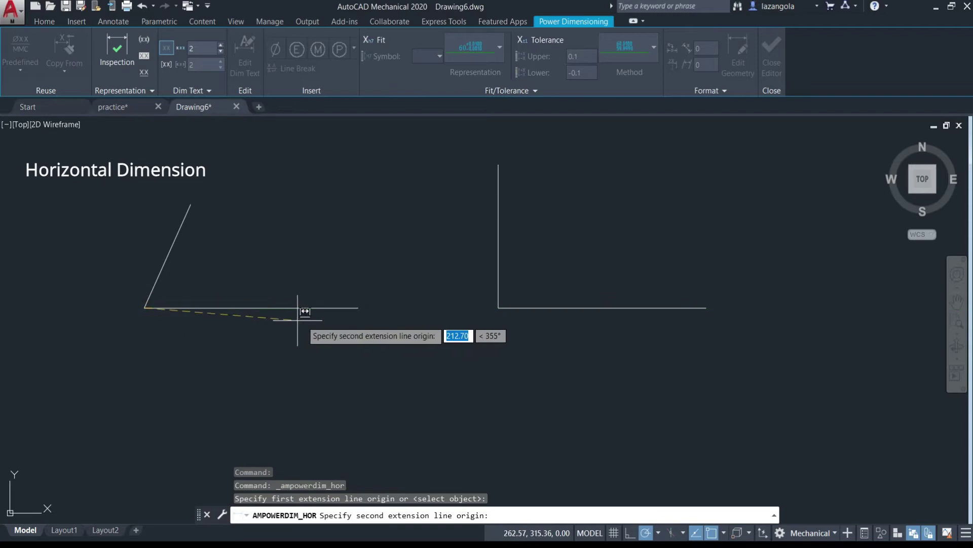
{"action": "left_click", "coordinate": [358, 307]}
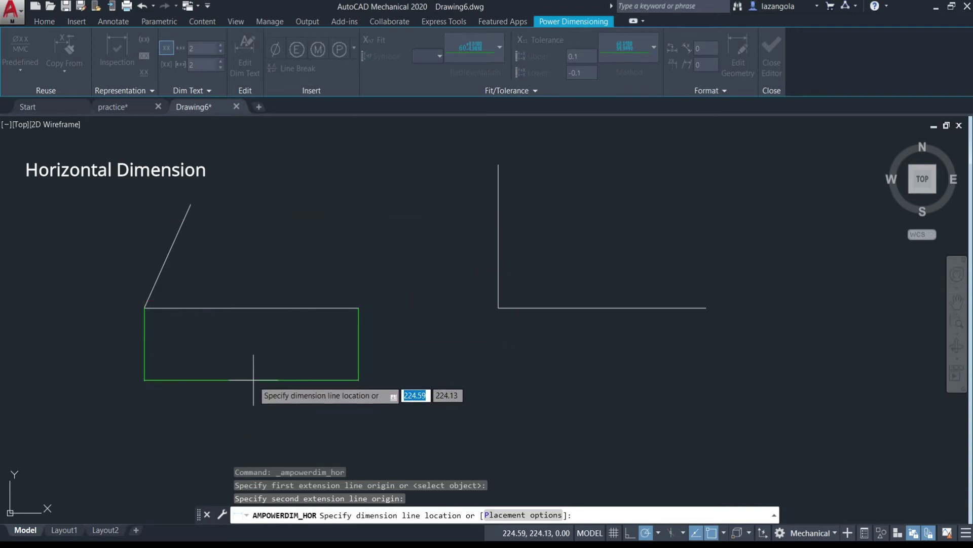
{"action": "left_click", "coordinate": [253, 380]}
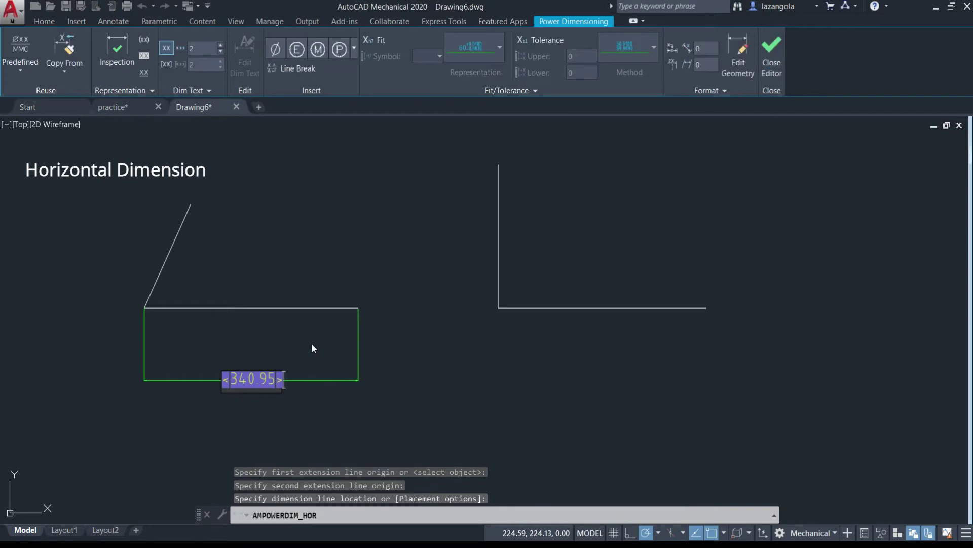
{"action": "left_click", "coordinate": [773, 66]}
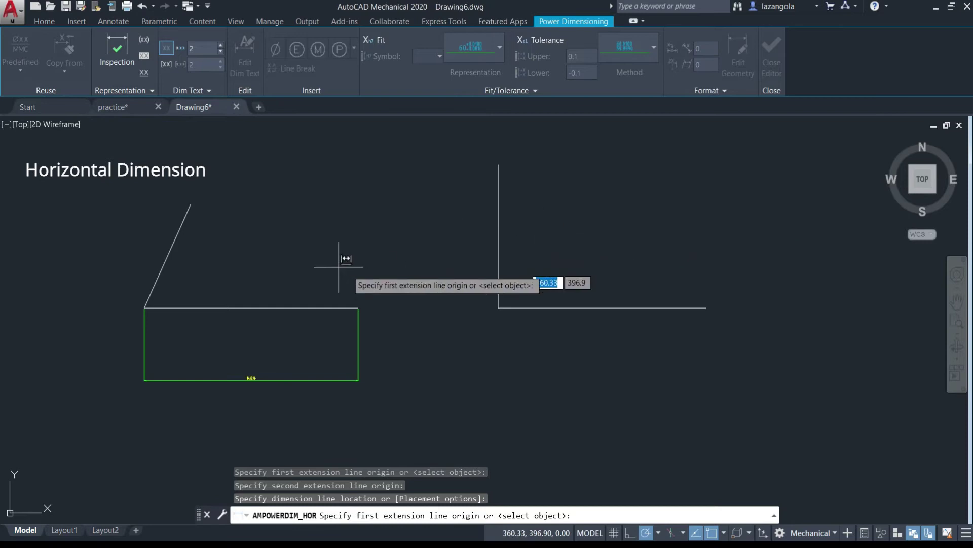
- Add a horizontal dimension between the endpoints of the L shape's base line, placed below it
{"action": "left_click", "coordinate": [499, 307]}
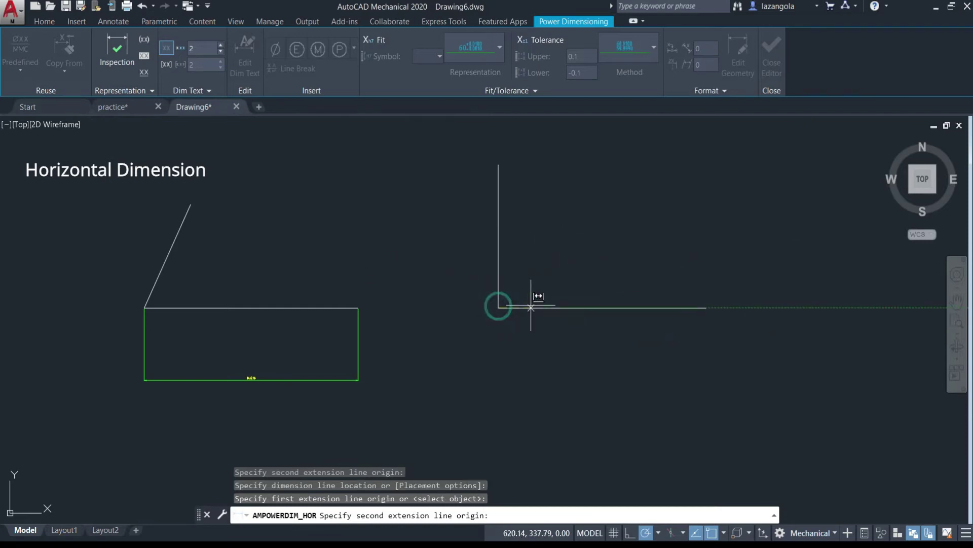
{"action": "left_click", "coordinate": [707, 308]}
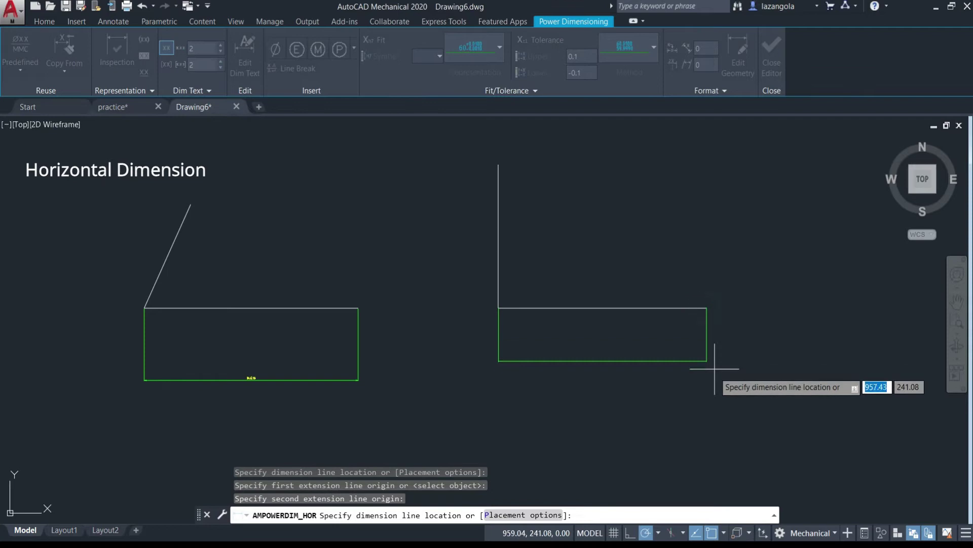
{"action": "left_click", "coordinate": [604, 359]}
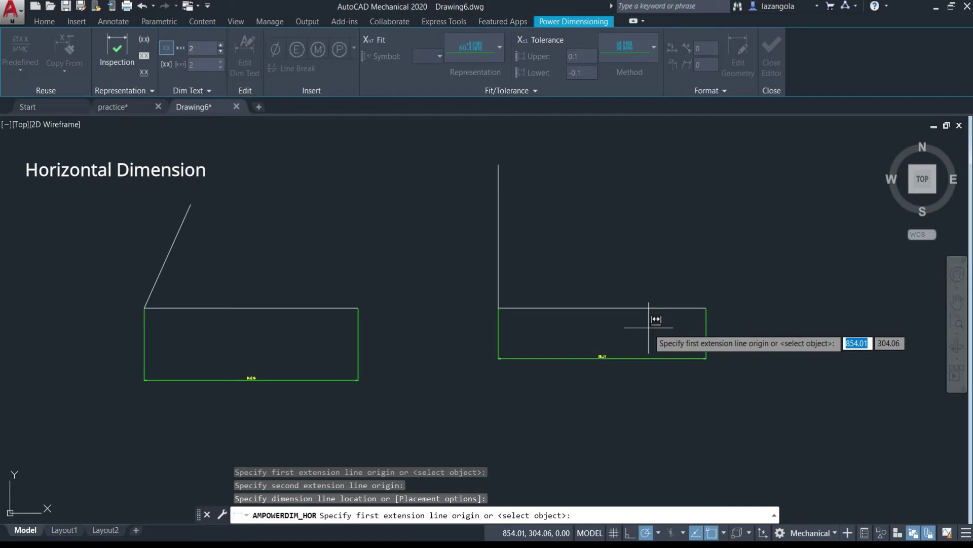
- Apply a horizontal dimension to the L shape's vertical line by selecting it as an object, placed near its lower end, and end the command
{"action": "key", "text": "Return"}
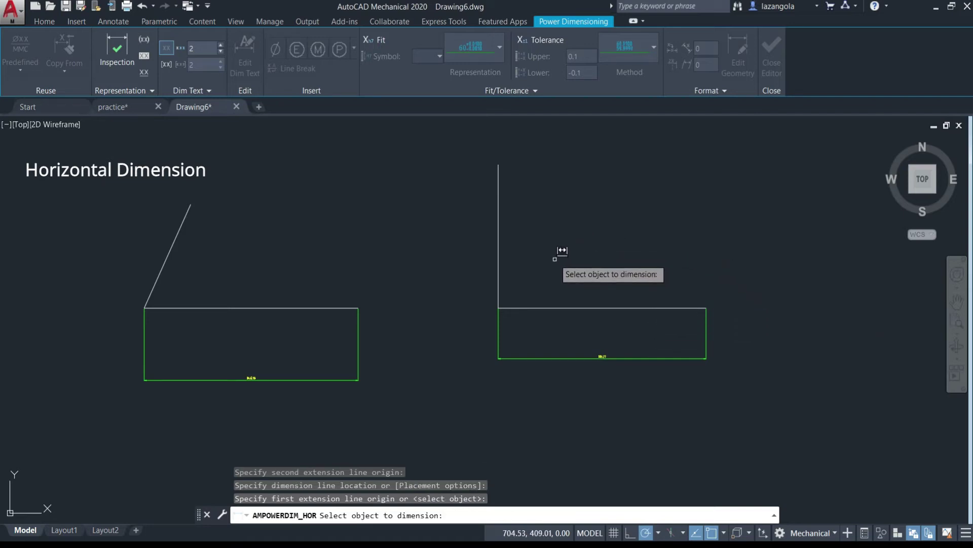
{"action": "left_click", "coordinate": [498, 170]}
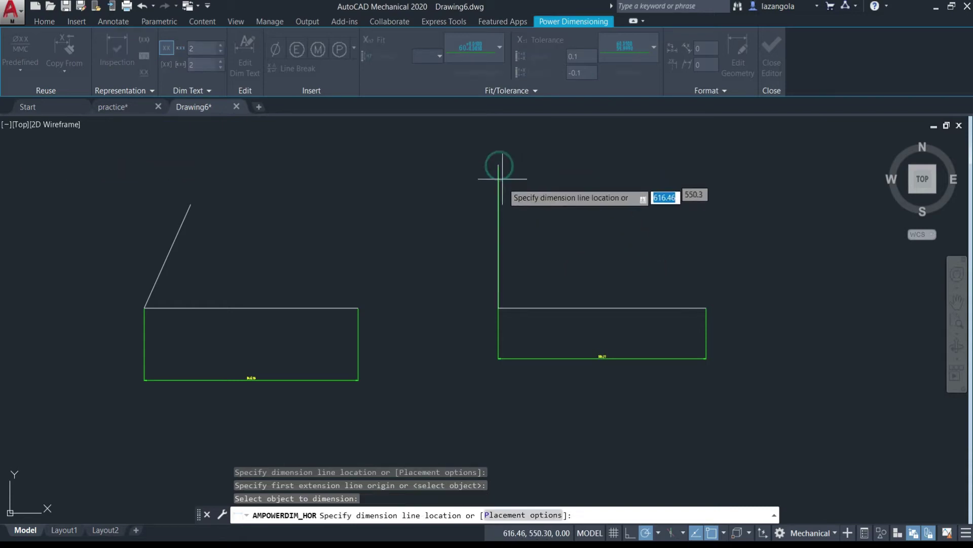
{"action": "left_click", "coordinate": [498, 304]}
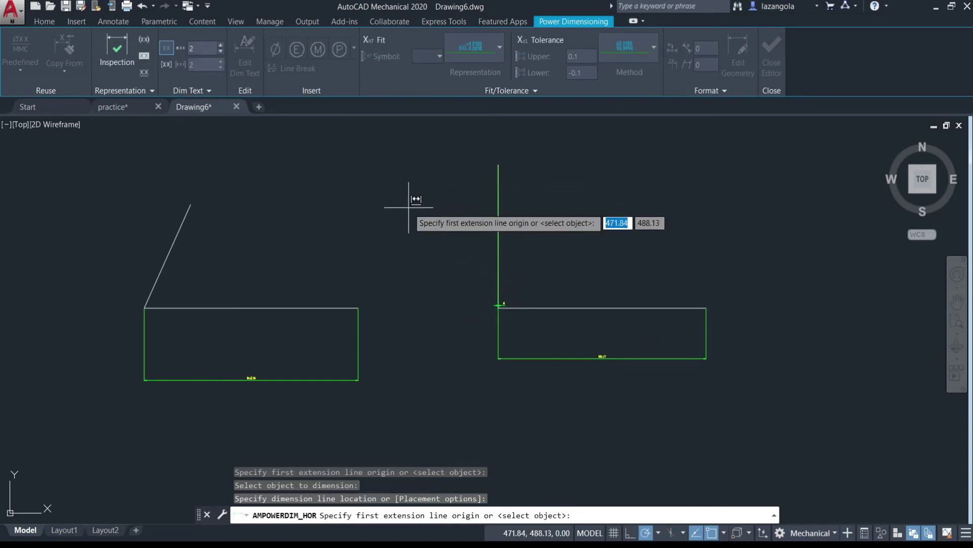
{"action": "key", "text": "Return"}
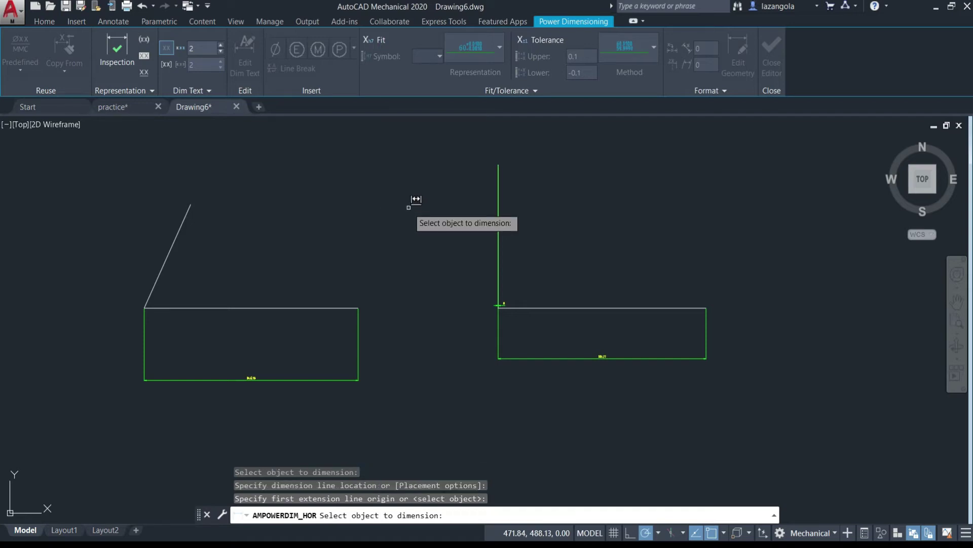
{"action": "key", "text": "Escape"}
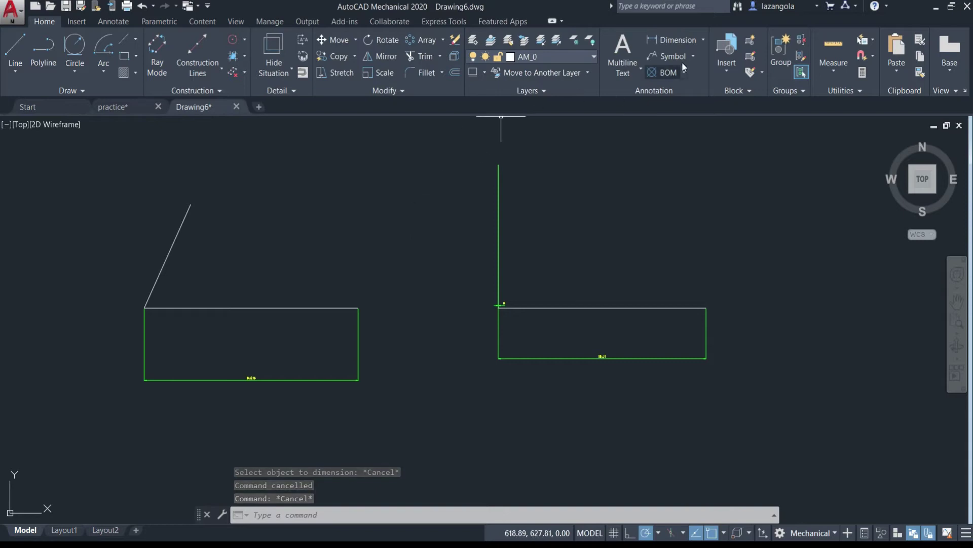
{"action": "left_click", "coordinate": [703, 41]}
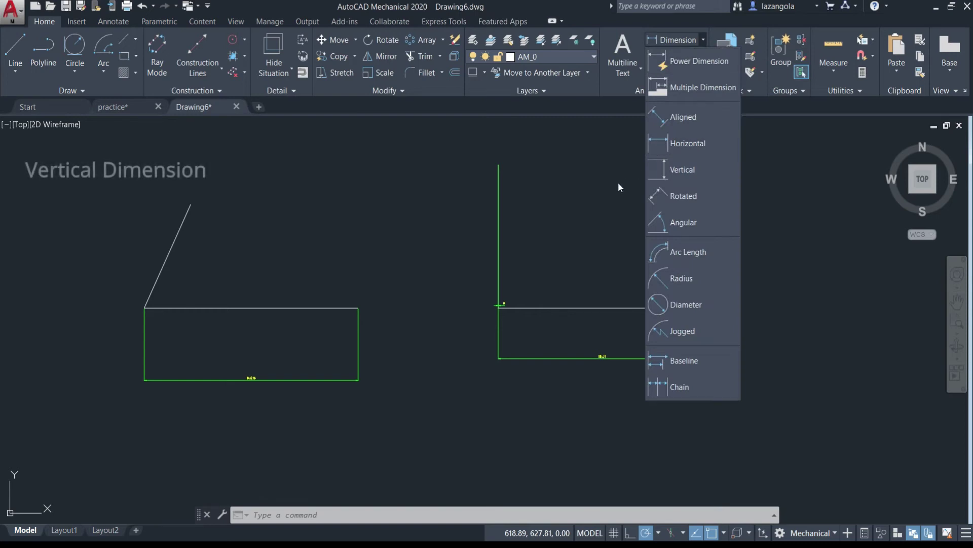
{"action": "left_click", "coordinate": [601, 232]}
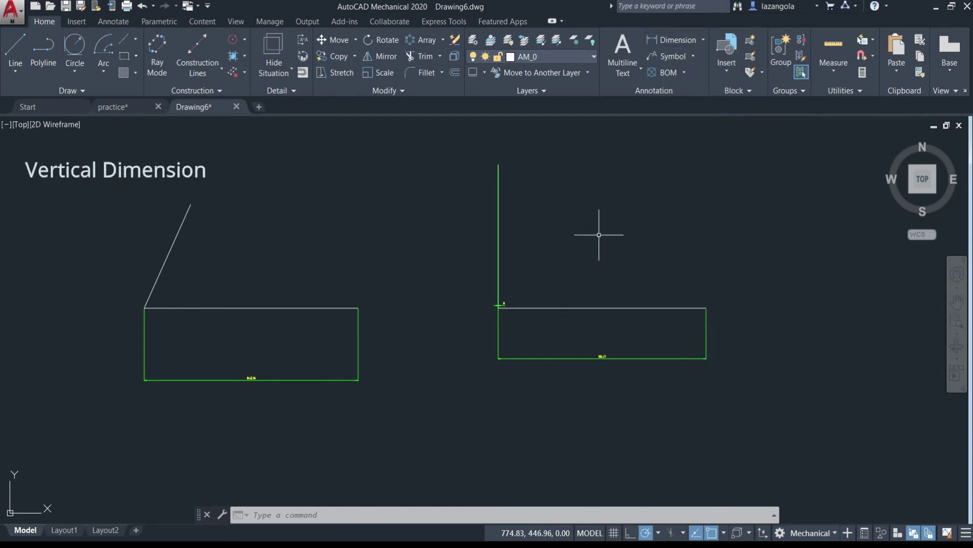
- Inspect up close the horizontal dimension at the lower end of the L shape's vertical line
{"action": "scroll", "coordinate": [530, 284], "scroll_direction": "up", "scroll_amount": 4}
{"action": "scroll", "coordinate": [528, 285], "scroll_direction": "up", "scroll_amount": 1}
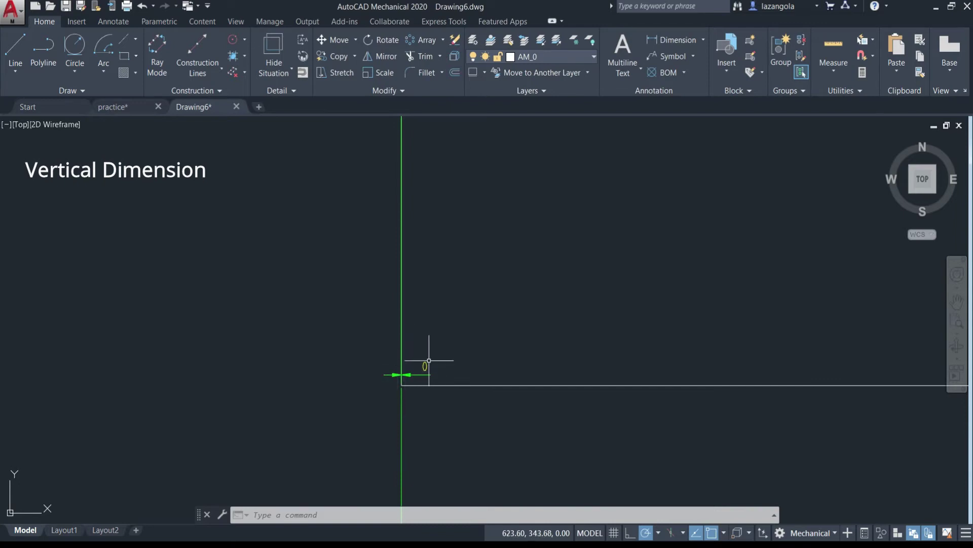
{"action": "scroll", "coordinate": [437, 355], "scroll_direction": "down", "scroll_amount": 4}
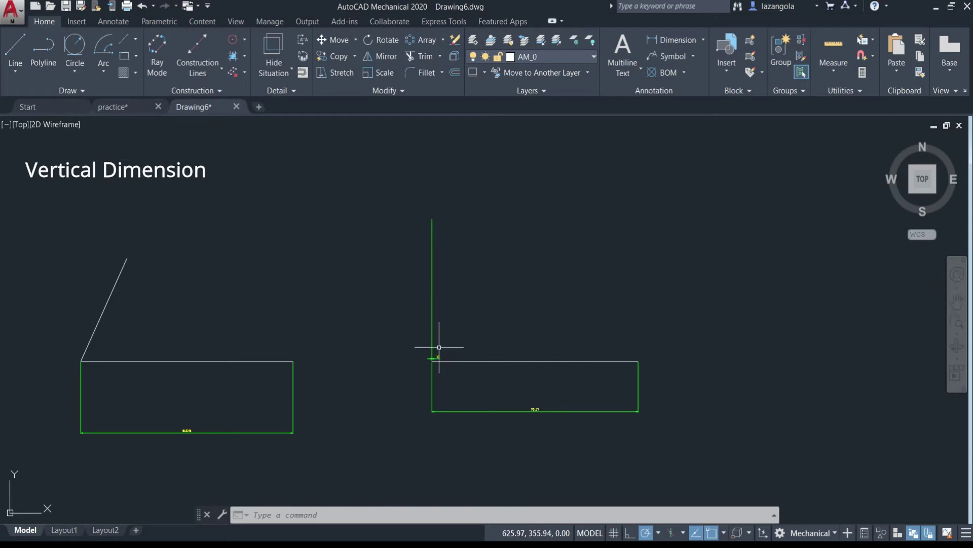
{"action": "scroll", "coordinate": [443, 365], "scroll_direction": "up", "scroll_amount": 4}
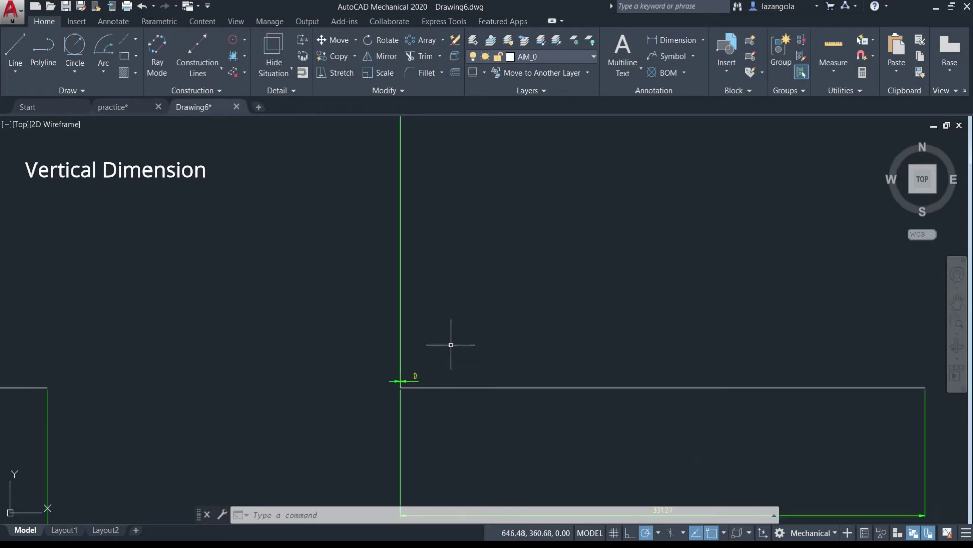
{"action": "scroll", "coordinate": [371, 390], "scroll_direction": "down", "scroll_amount": 4}
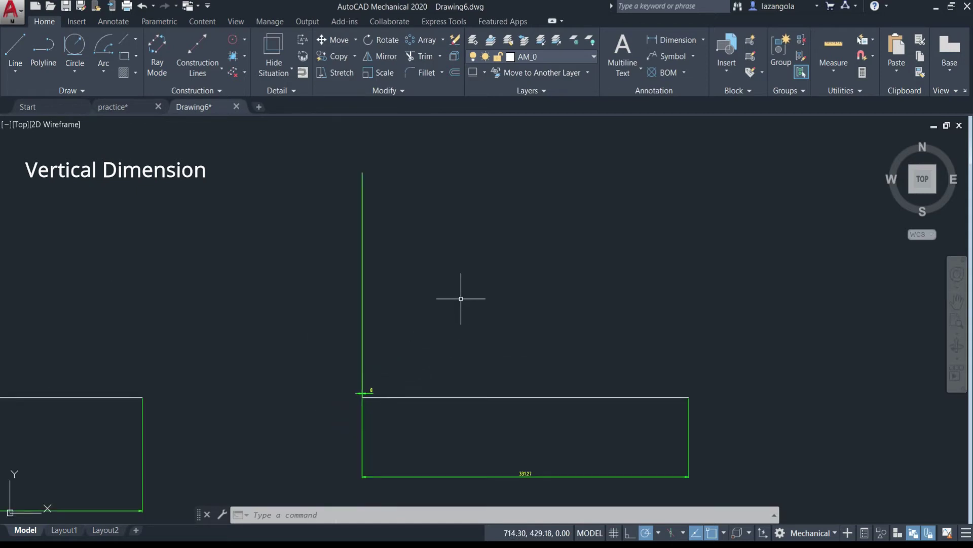
{"action": "key", "text": "Return"}
{"action": "key", "text": "Return"}
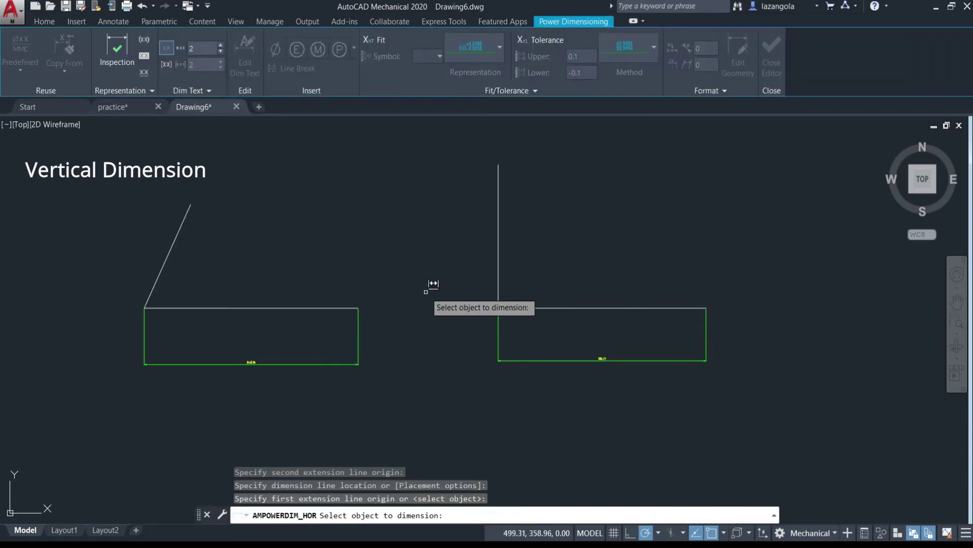
{"action": "key", "text": "Escape"}
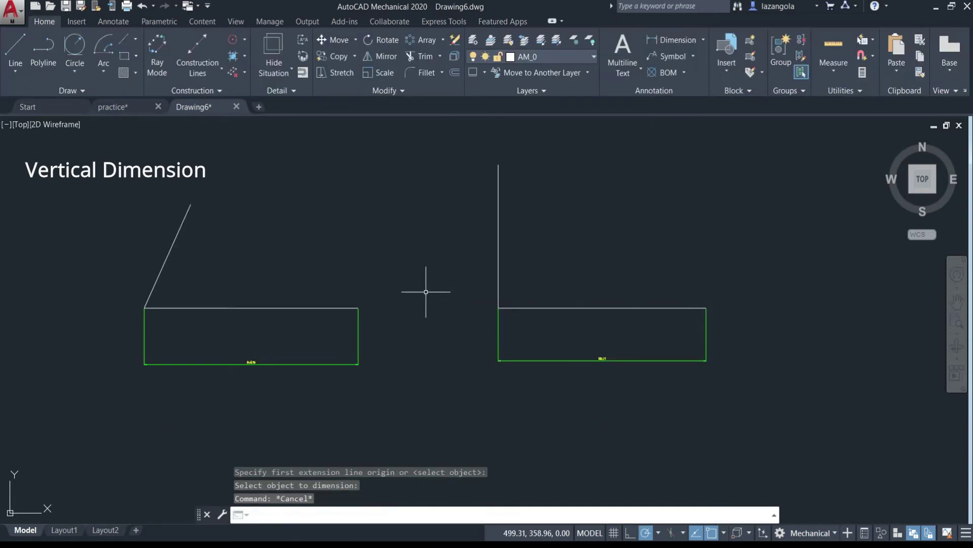
- Add a vertical dimension between the endpoints of the L shape's vertical line, placed to its left, and end the command
{"action": "left_click", "coordinate": [704, 39]}
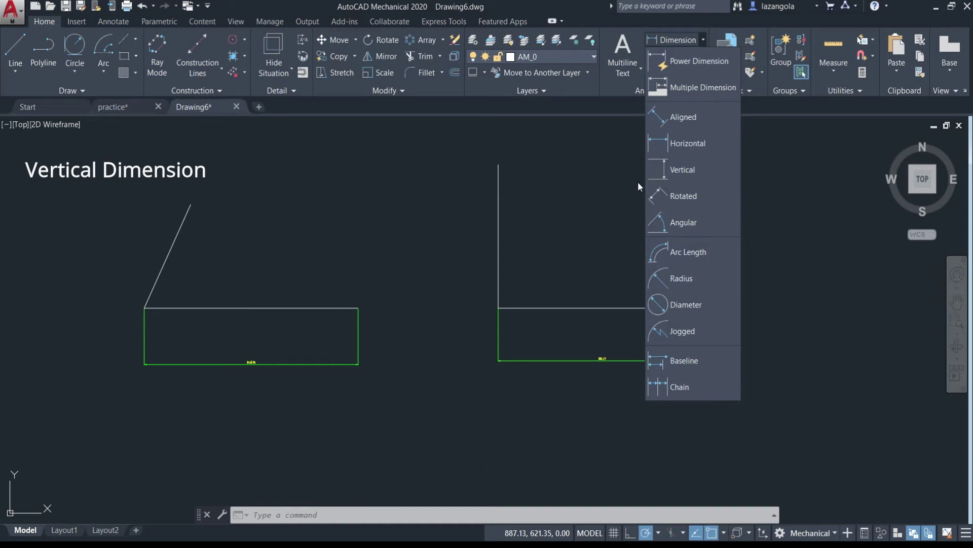
{"action": "left_click", "coordinate": [679, 169]}
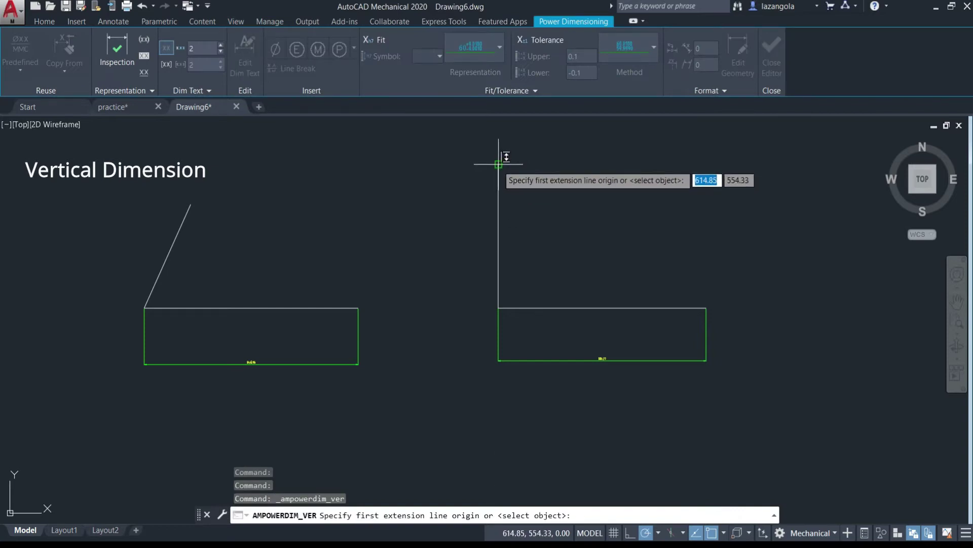
{"action": "left_click", "coordinate": [499, 164]}
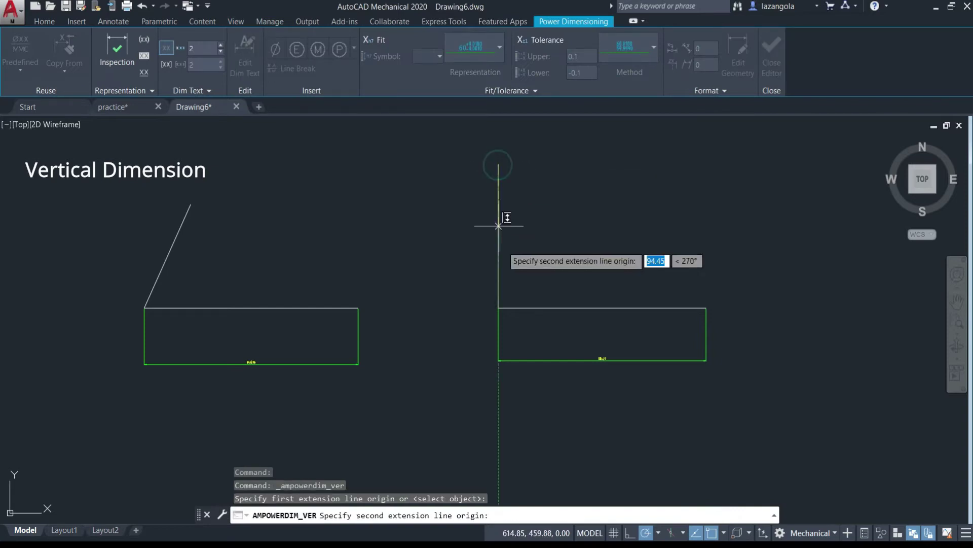
{"action": "left_click", "coordinate": [499, 308]}
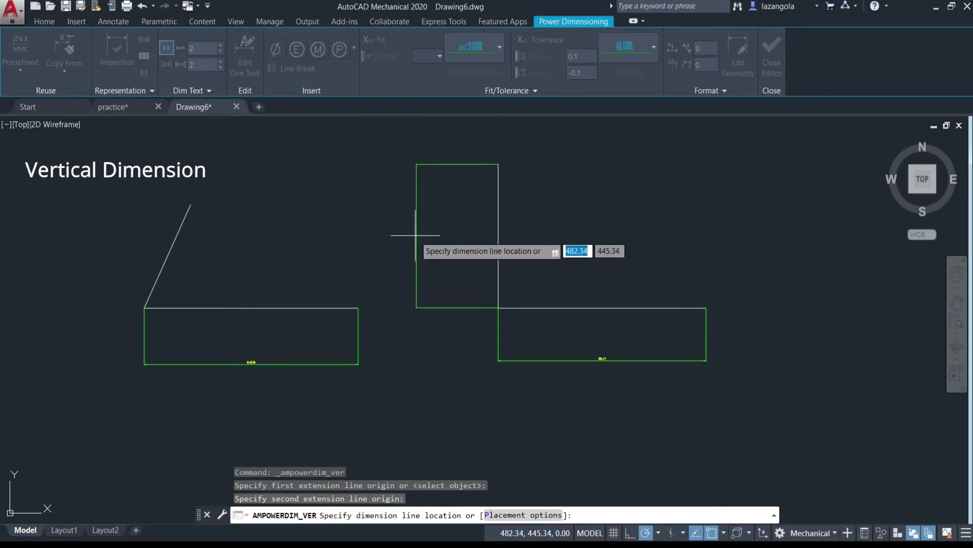
{"action": "left_click", "coordinate": [416, 235]}
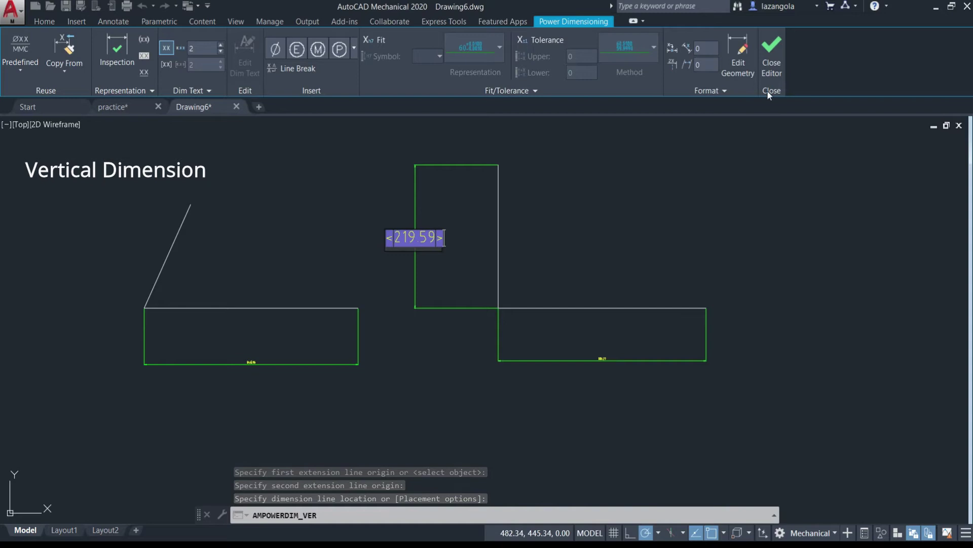
{"action": "left_click", "coordinate": [772, 64]}
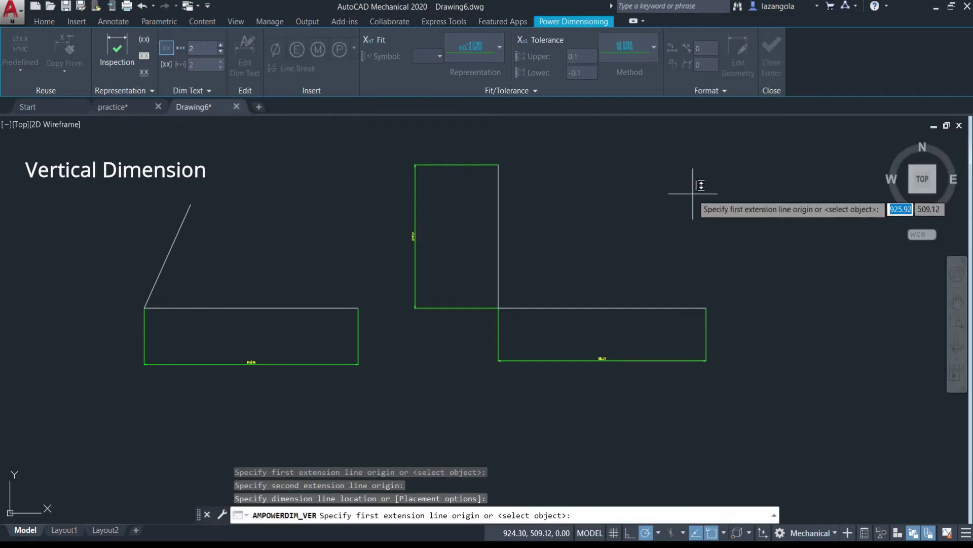
{"action": "key", "text": "Return"}
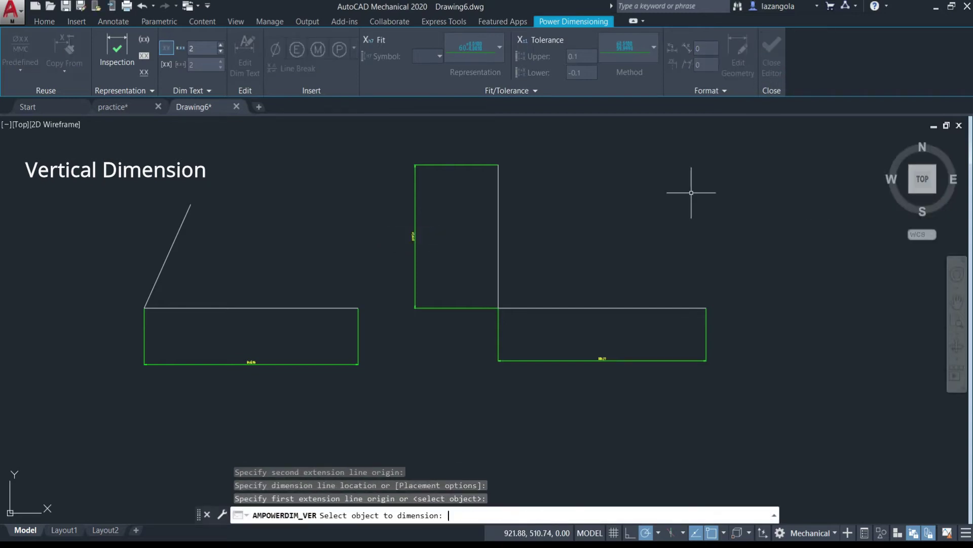
{"action": "key", "text": "Escape"}
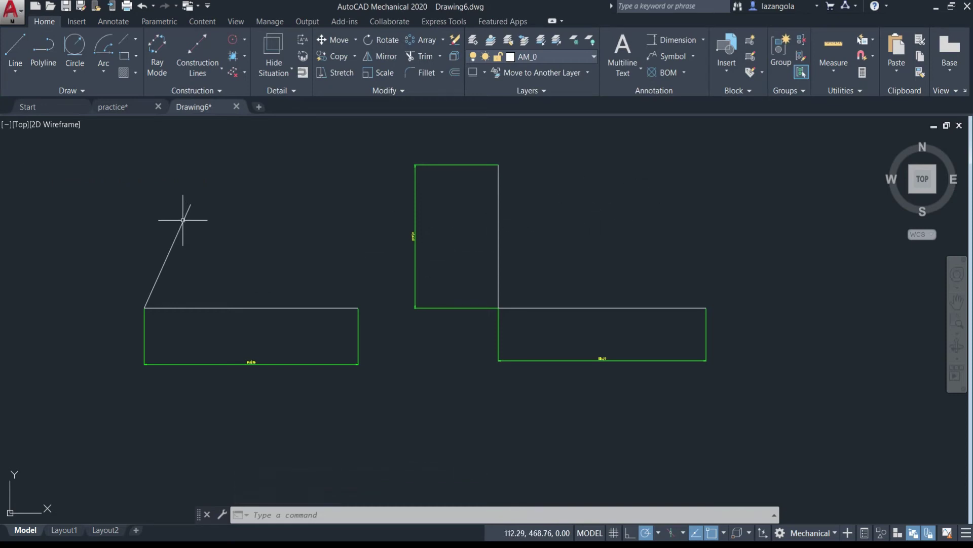
- Try a vertical dimension between the endpoints of the left angle's slanted line, placed to its left
{"action": "left_click", "coordinate": [668, 41]}
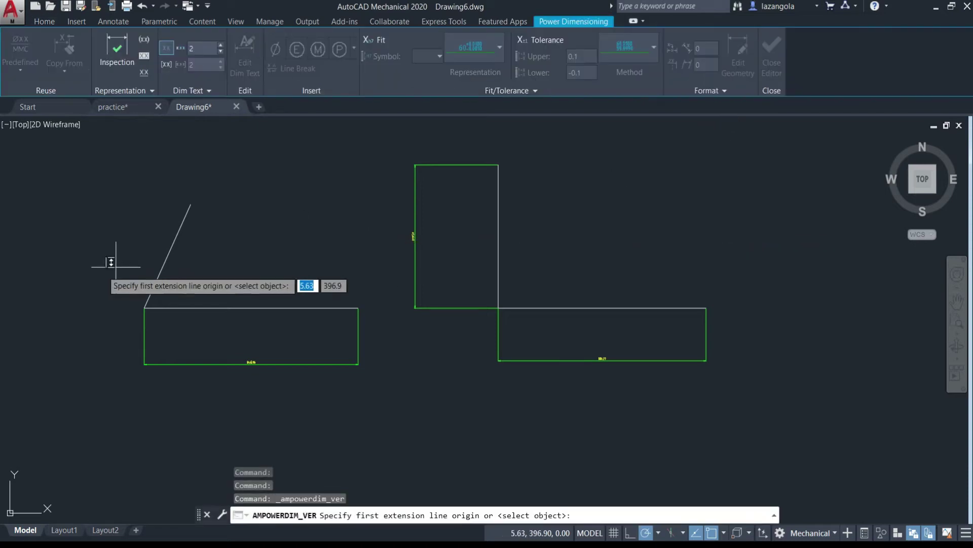
{"action": "left_click", "coordinate": [144, 308]}
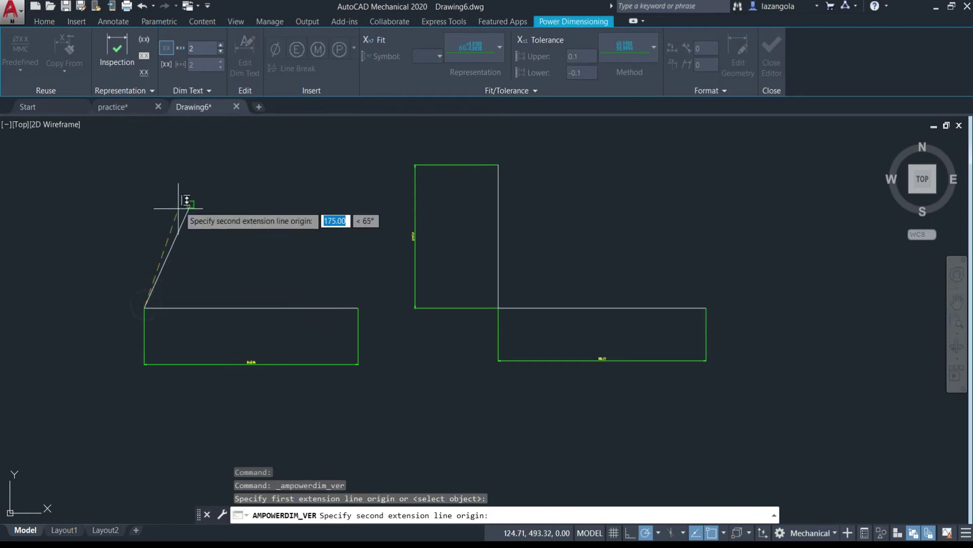
{"action": "left_click", "coordinate": [191, 203]}
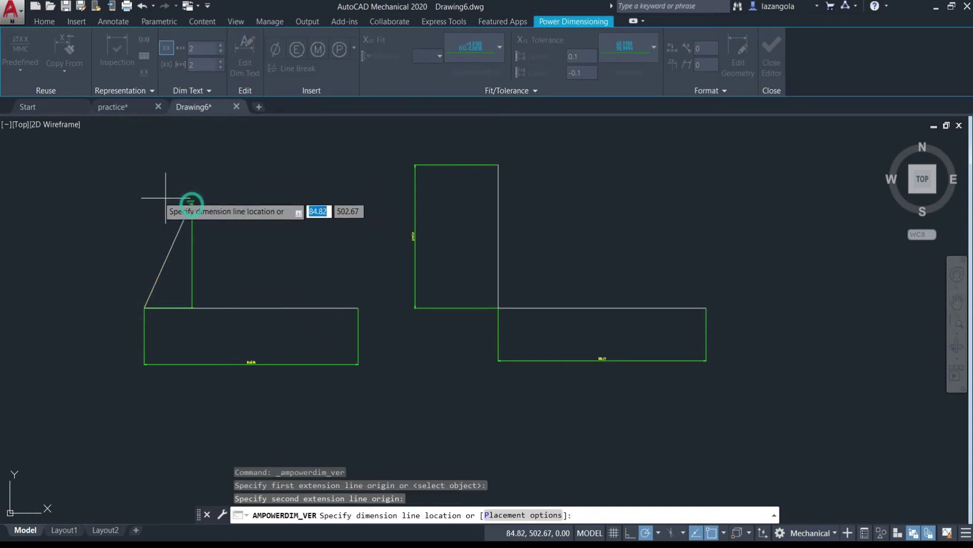
{"action": "left_click", "coordinate": [90, 192]}
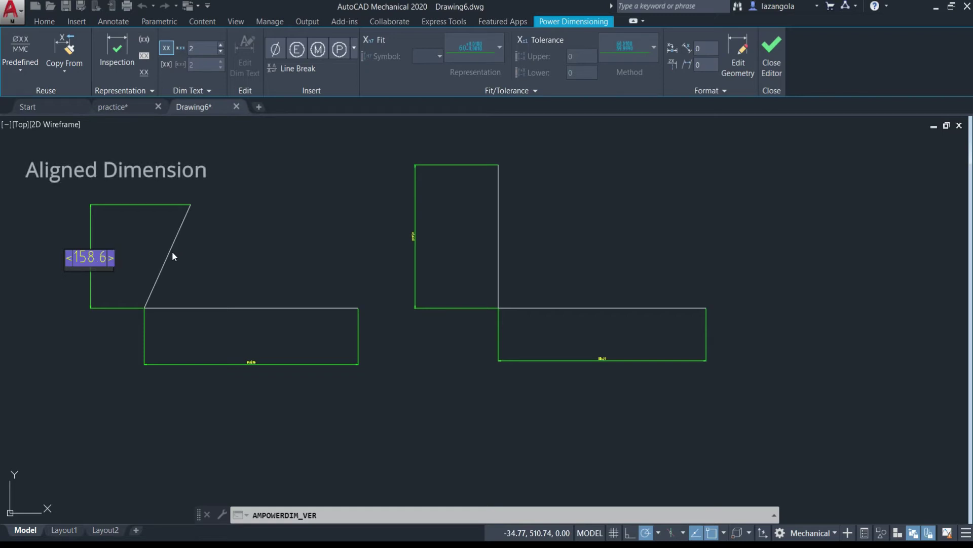
{"action": "key", "text": "Return"}
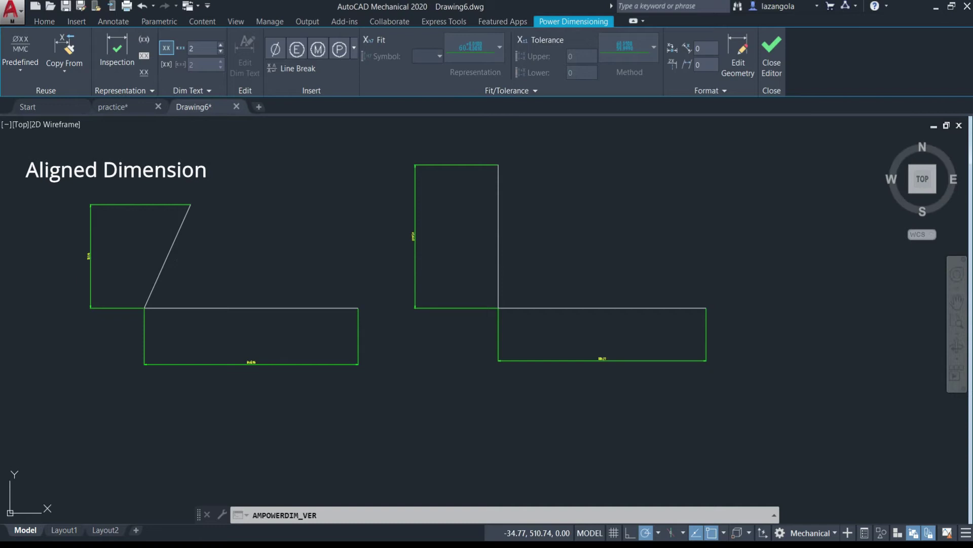
{"action": "key", "text": "Escape"}
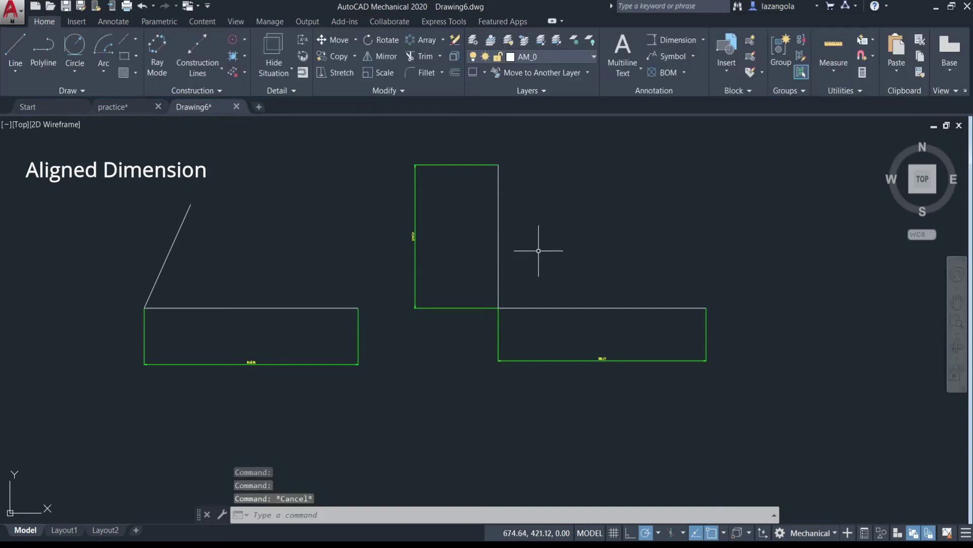
- Add an aligned dimension between the endpoints of the left angle's slanted line, placed on its outer side, and end the command
{"action": "left_click", "coordinate": [704, 40]}
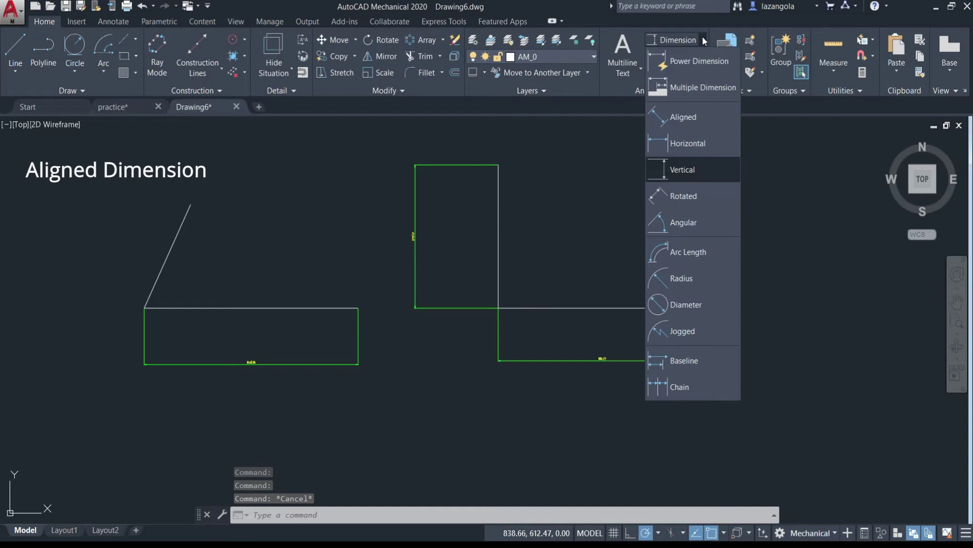
{"action": "left_click", "coordinate": [685, 119]}
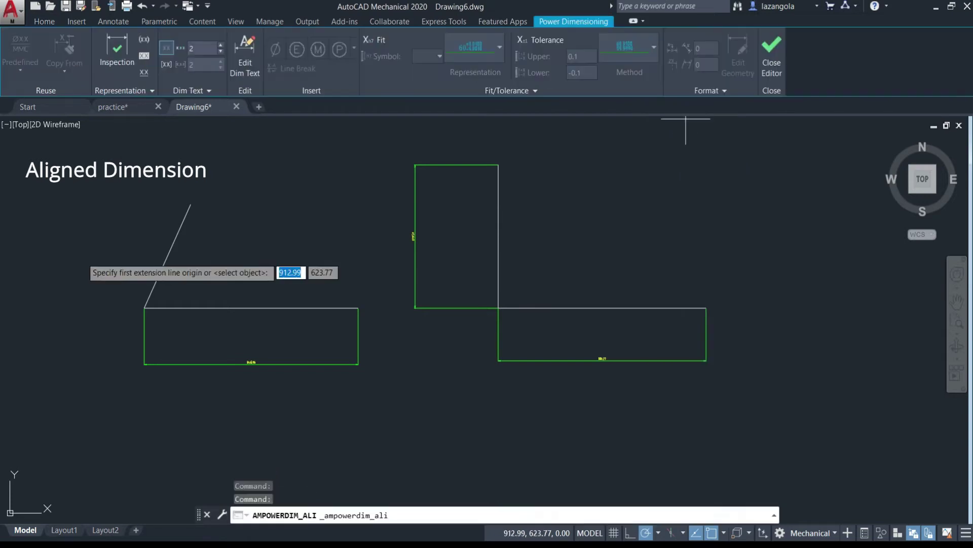
{"action": "left_click", "coordinate": [145, 307]}
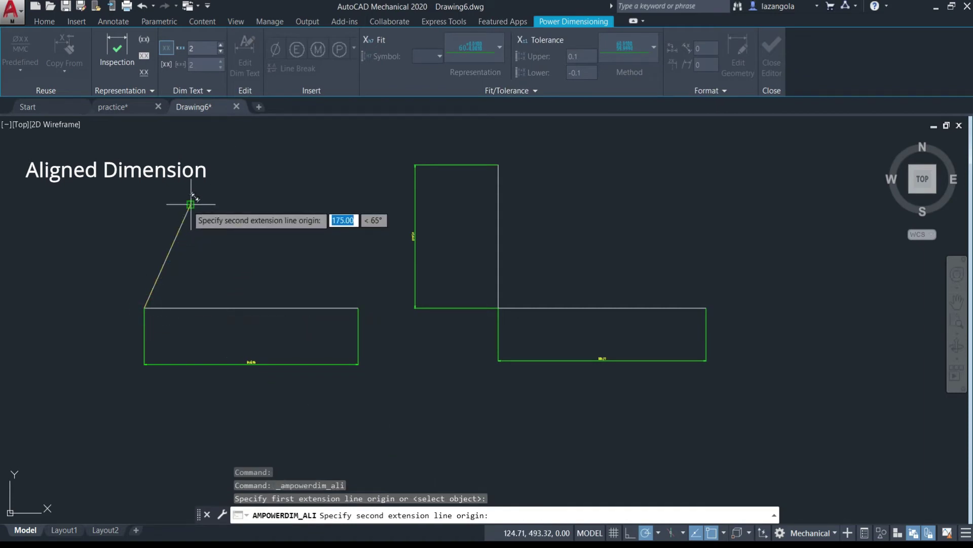
{"action": "left_click", "coordinate": [191, 204]}
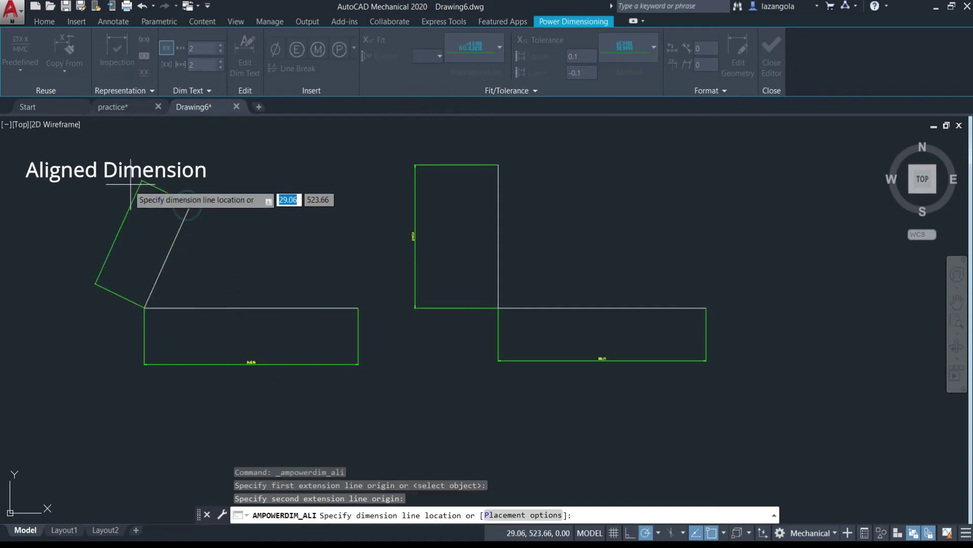
{"action": "left_click", "coordinate": [117, 223]}
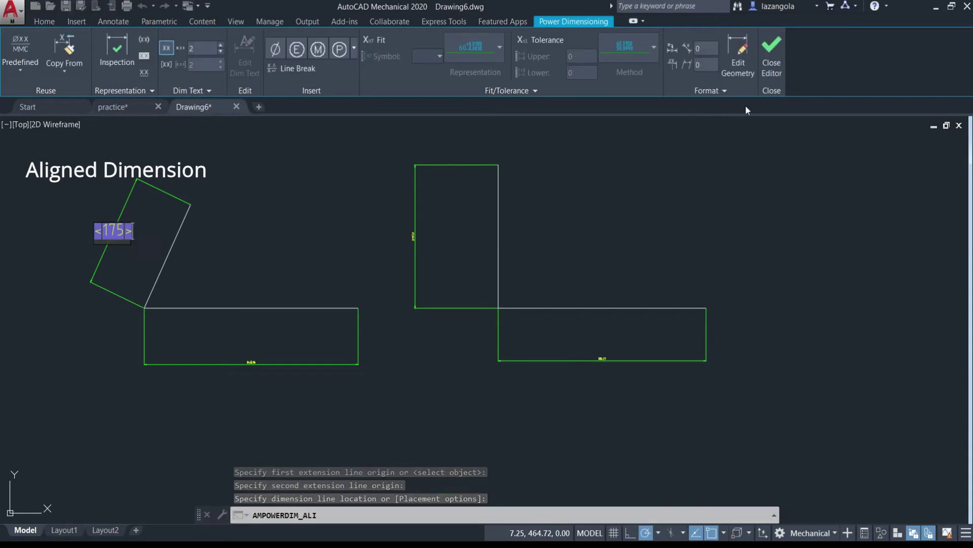
{"action": "left_click", "coordinate": [780, 65]}
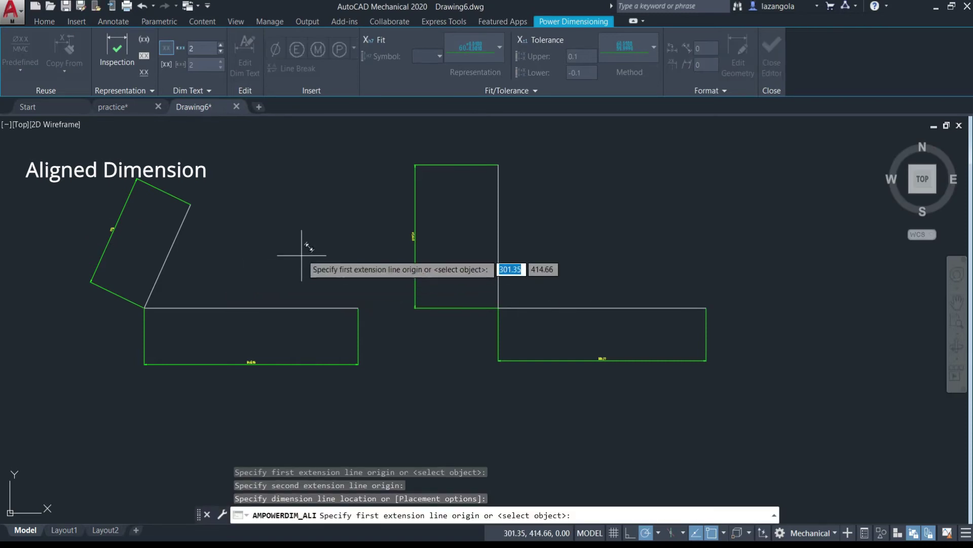
{"action": "key", "text": "Return"}
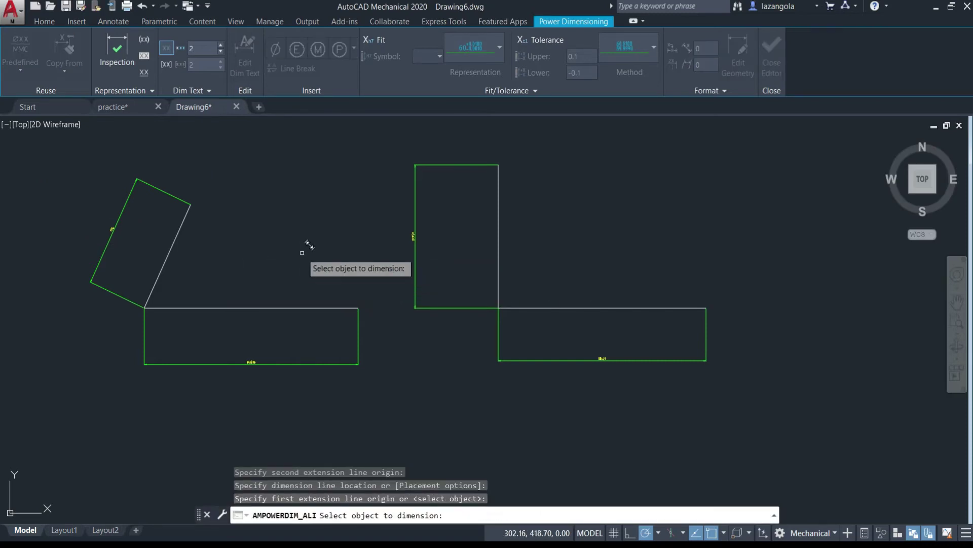
{"action": "key", "text": "Escape"}
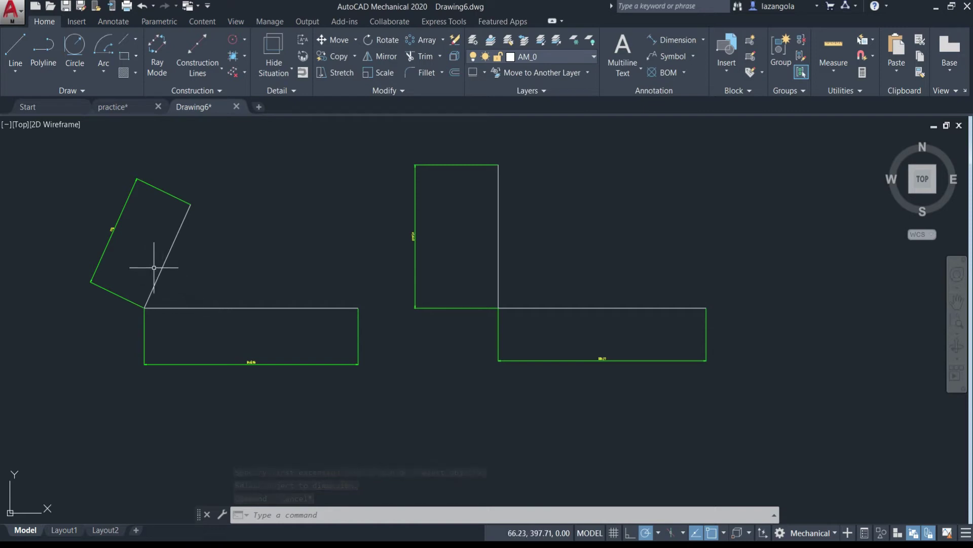
- Add an angular dimension between the left angle's slanted line and base line, with the arc placed inside the angle
{"action": "left_click", "coordinate": [704, 40]}
{"action": "left_click", "coordinate": [683, 223]}
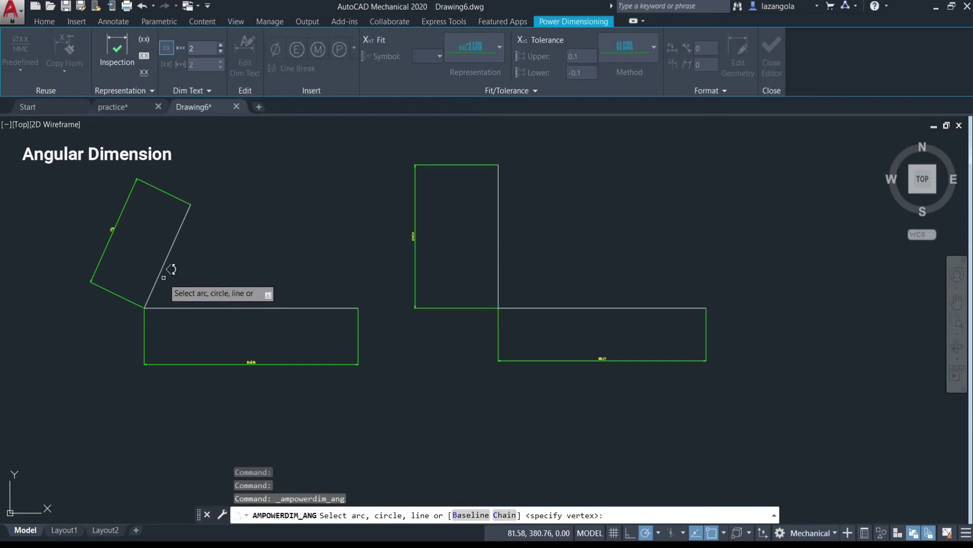
{"action": "left_click", "coordinate": [157, 280]}
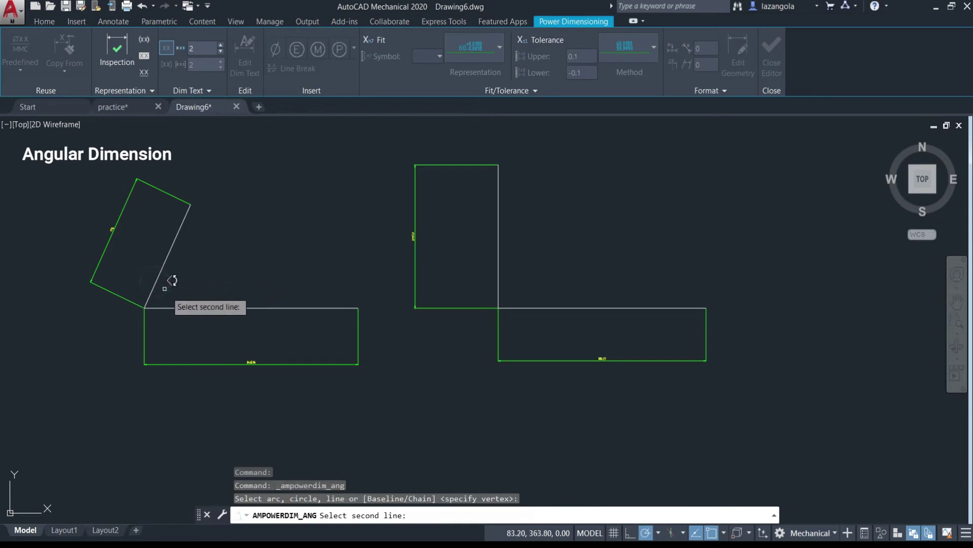
{"action": "left_click", "coordinate": [178, 307]}
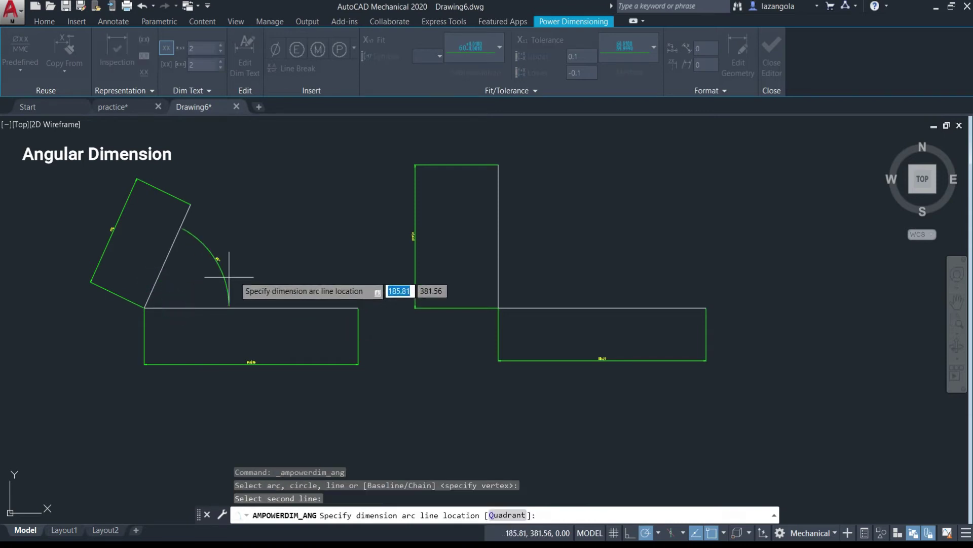
{"action": "left_click", "coordinate": [207, 293]}
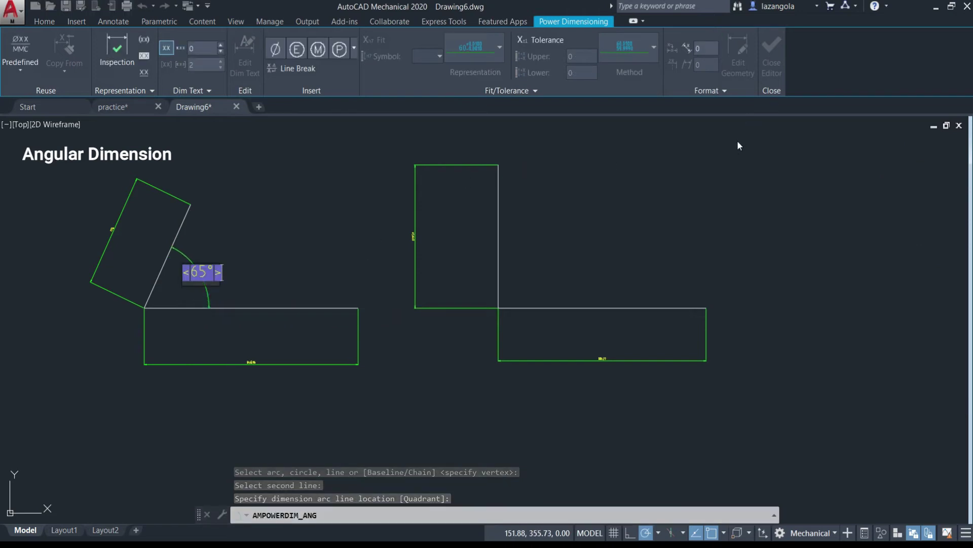
{"action": "key", "text": "Return"}
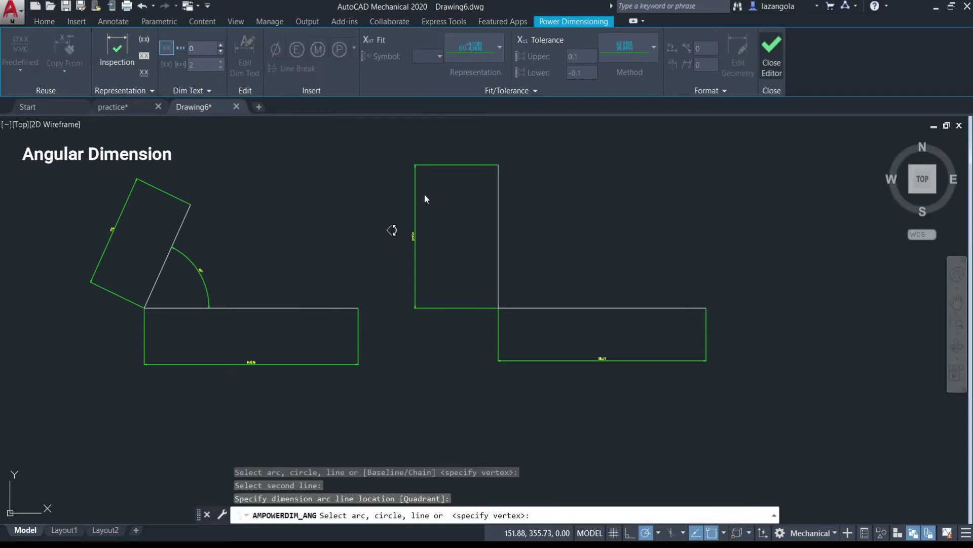
- Add an angular dimension between the L shape's vertical and horizontal lines, with the arc inside the corner, and end the command
{"action": "left_click", "coordinate": [499, 258]}
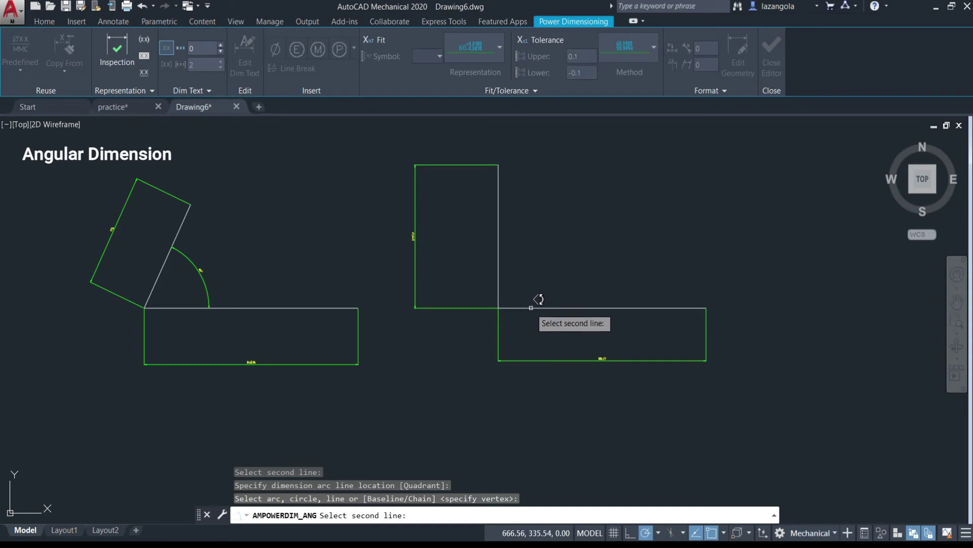
{"action": "left_click", "coordinate": [532, 308]}
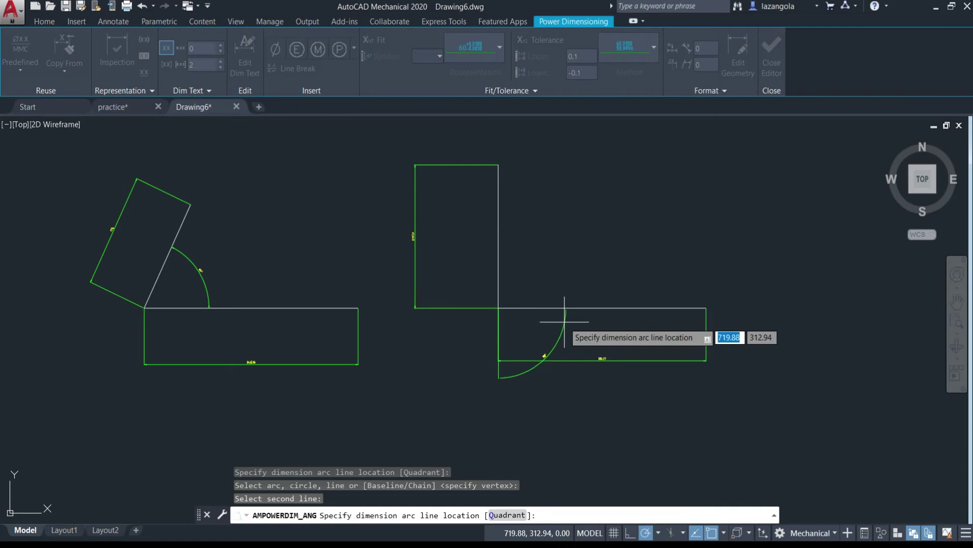
{"action": "left_click", "coordinate": [539, 268]}
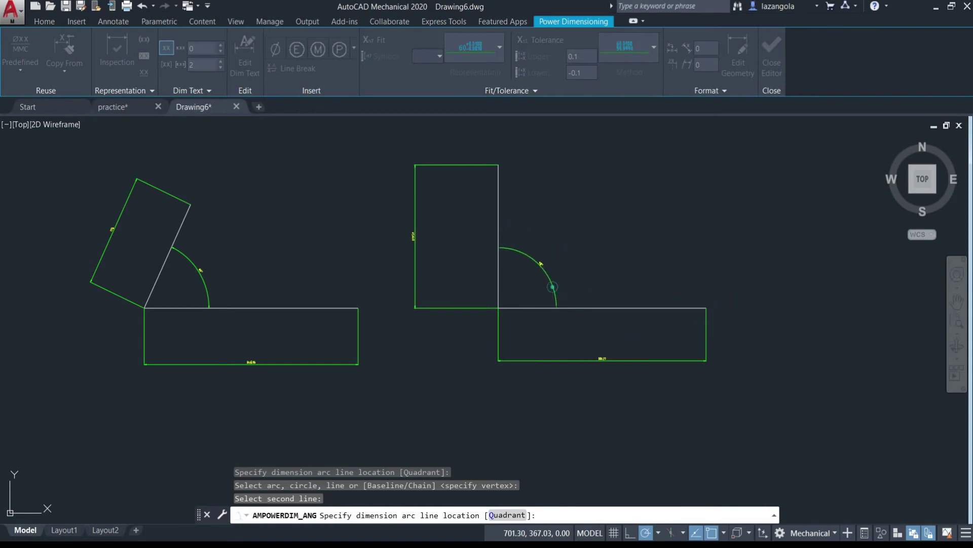
{"action": "left_click", "coordinate": [676, 235]}
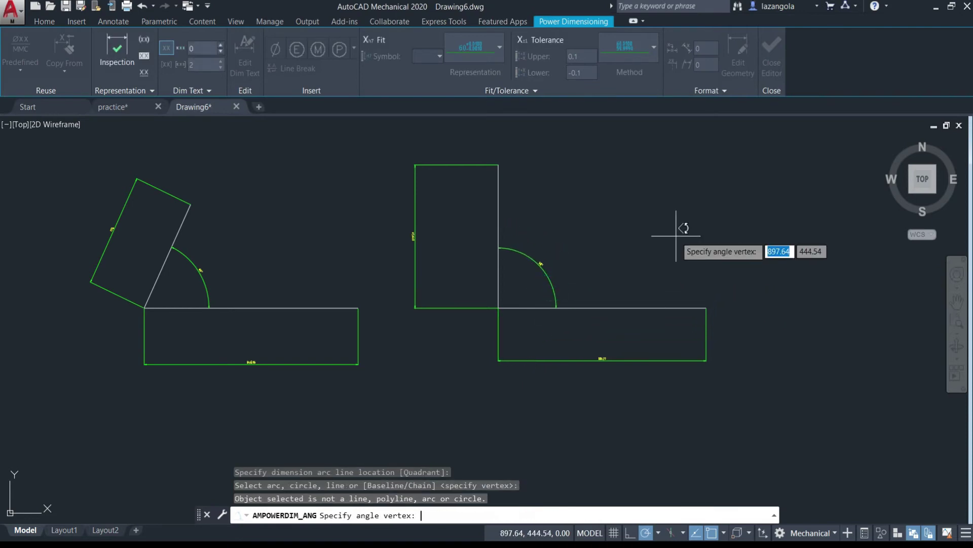
{"action": "key", "text": "Escape"}
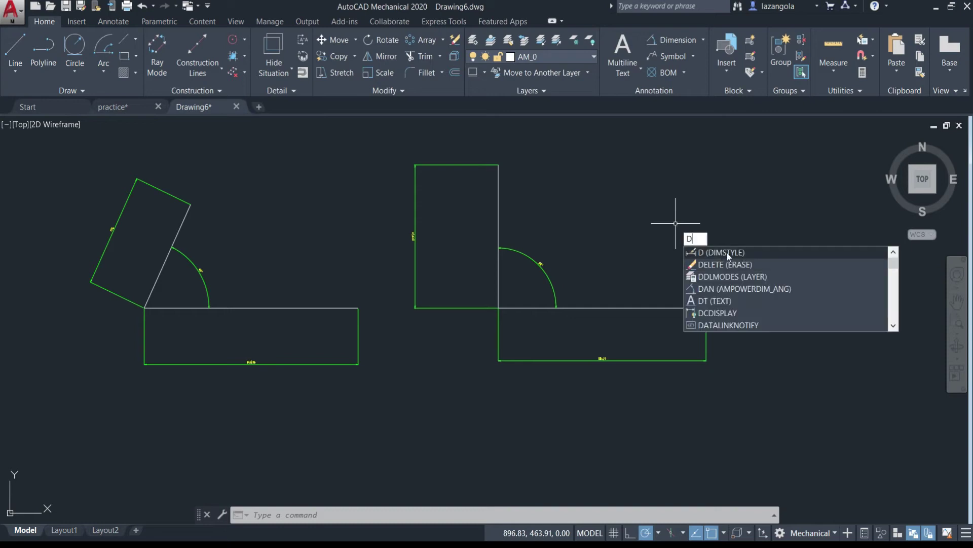
- Modify the AM_ISO dimension style to use an overall scale of 8 and apply it to the drawing
{"action": "left_click", "coordinate": [726, 252]}
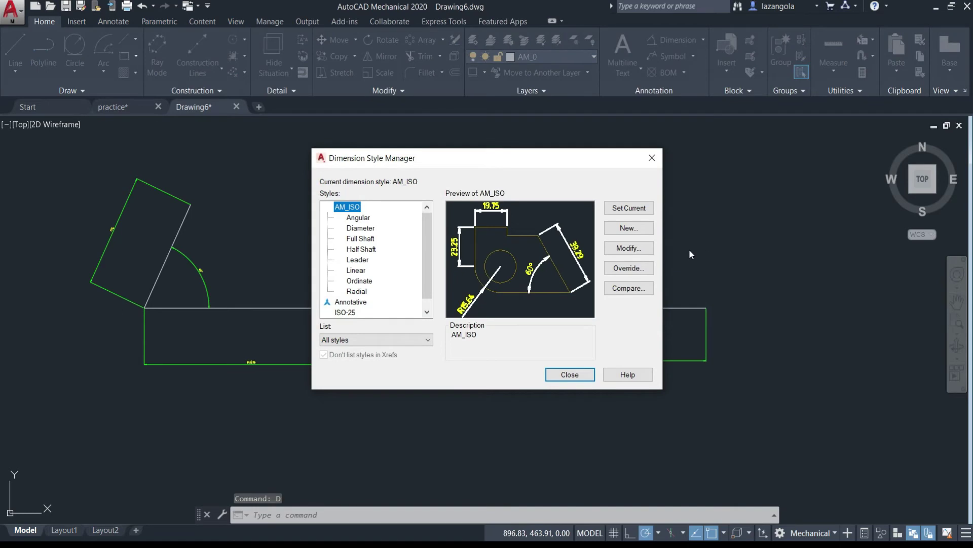
{"action": "left_click", "coordinate": [629, 248]}
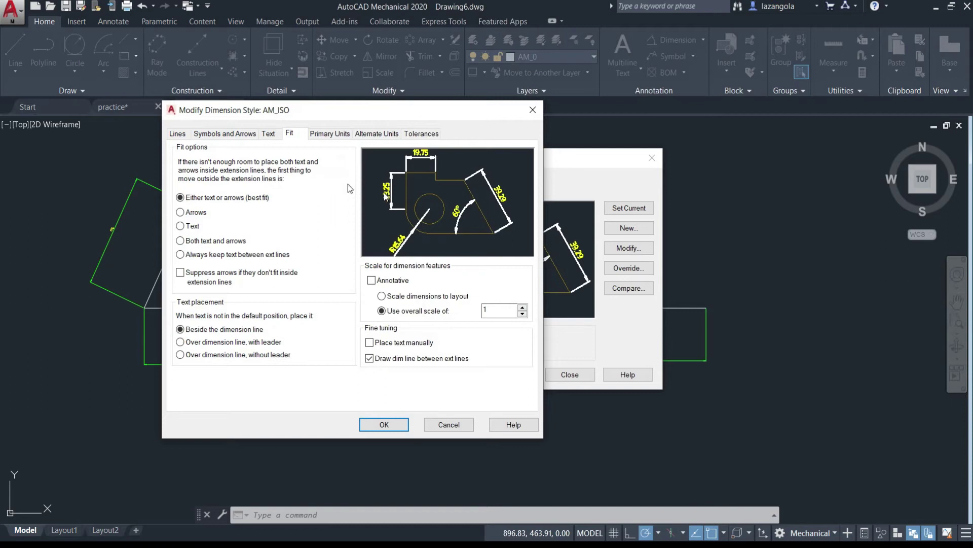
{"action": "left_click", "coordinate": [179, 134]}
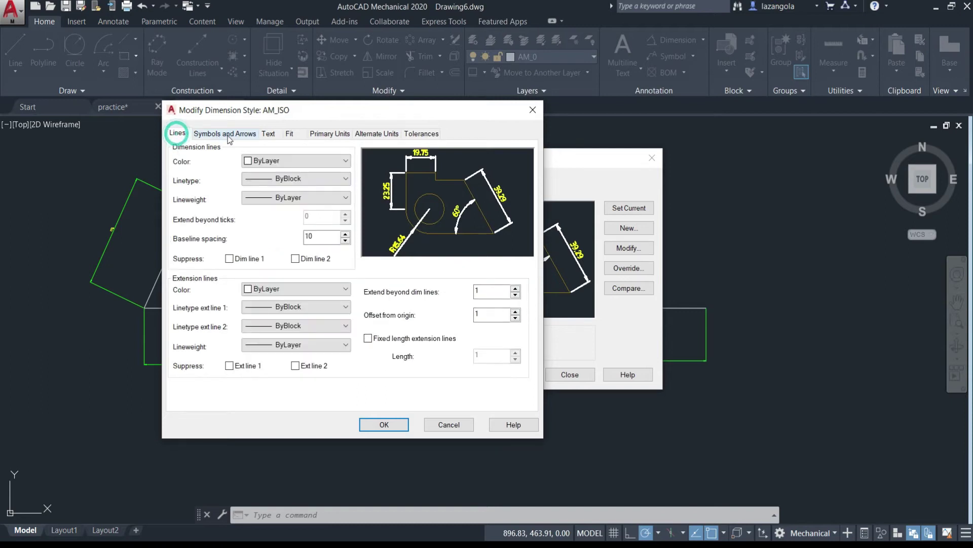
{"action": "left_click", "coordinate": [290, 134]}
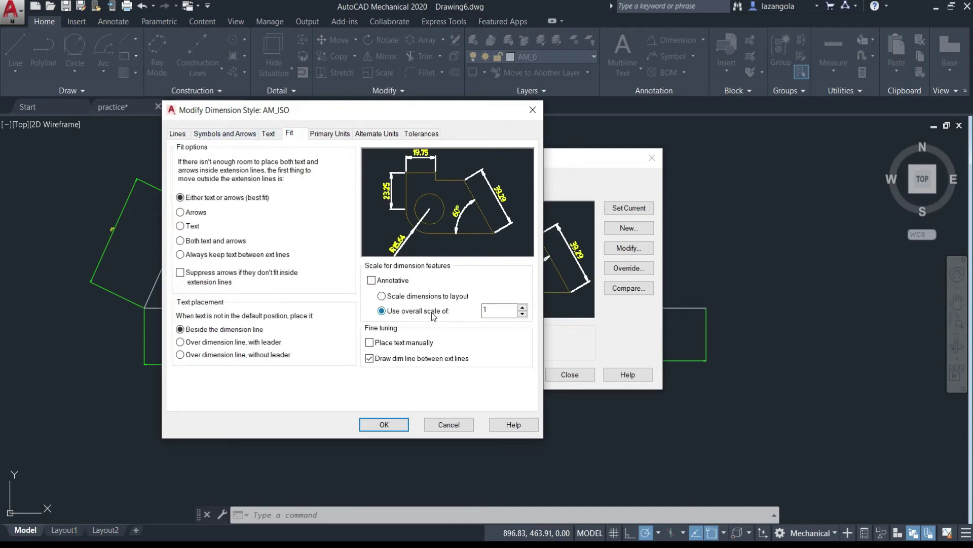
{"action": "left_click", "coordinate": [492, 310]}
{"action": "key", "text": "BackSpace"}
{"action": "left_click", "coordinate": [392, 427]}
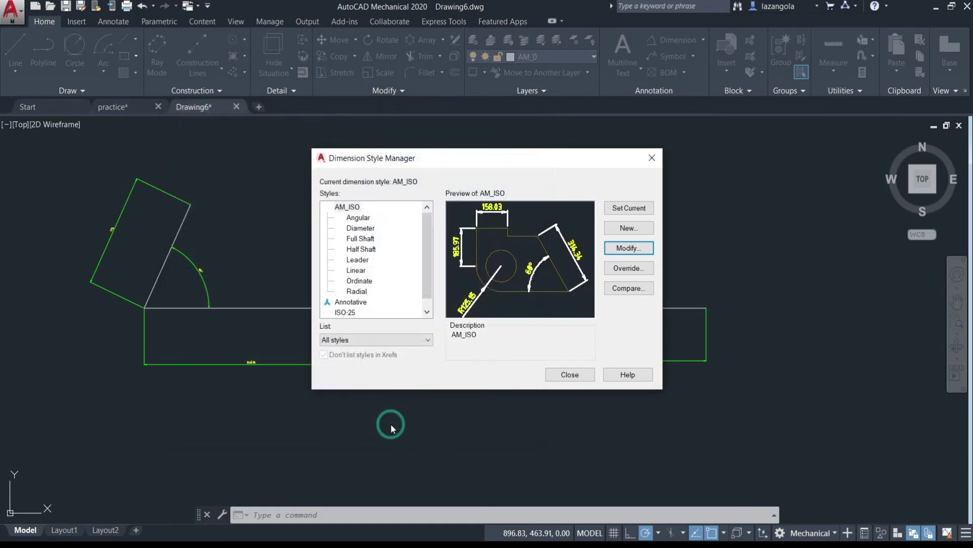
{"action": "left_click", "coordinate": [564, 377]}
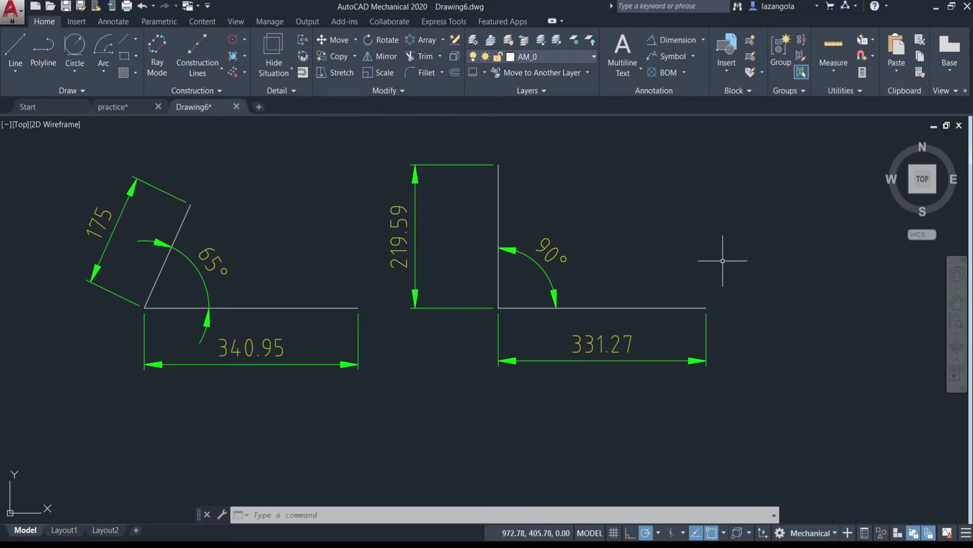
- Set the overall scale of the AM_ISO dimension style to 4 and close the style manager
{"action": "type", "text": "D"}
{"action": "left_click", "coordinate": [743, 235]}
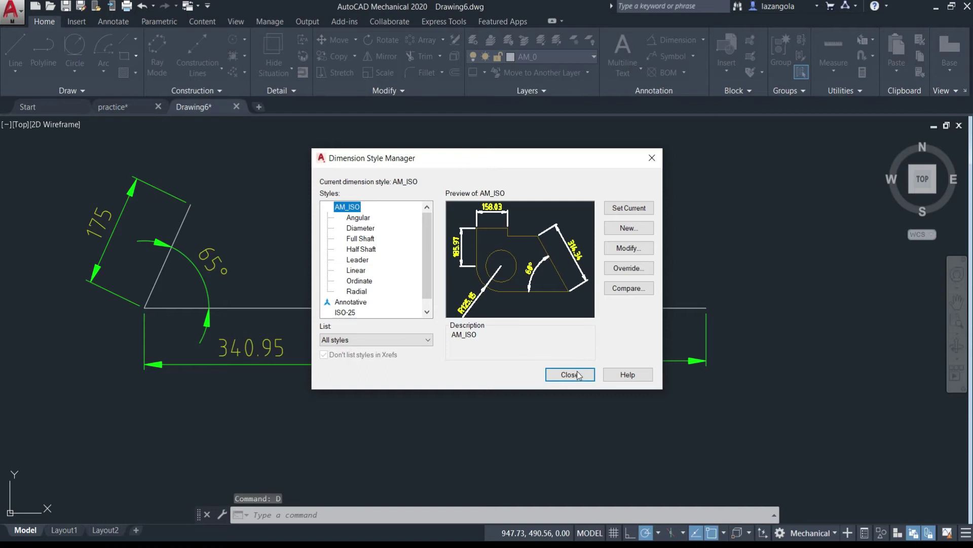
{"action": "left_click", "coordinate": [642, 249]}
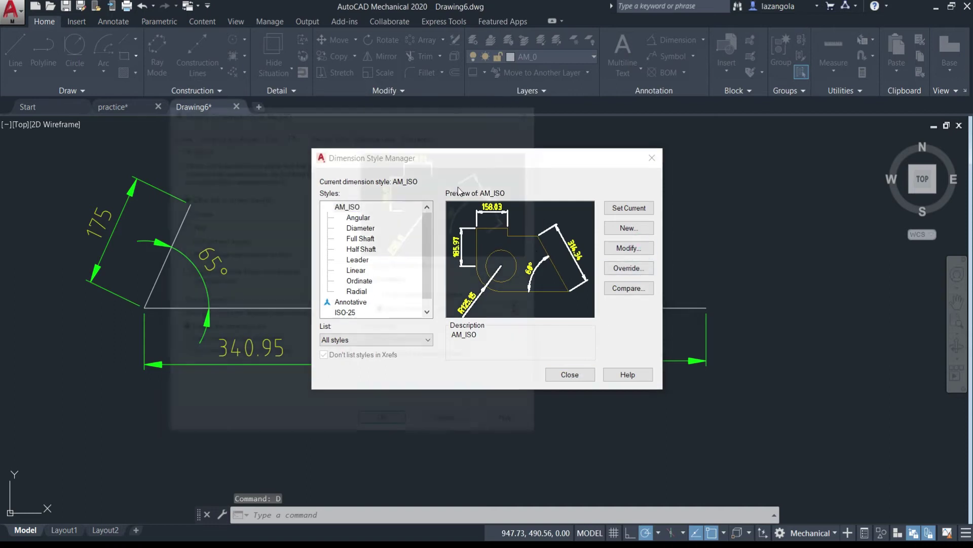
{"action": "double_click", "coordinate": [491, 310]}
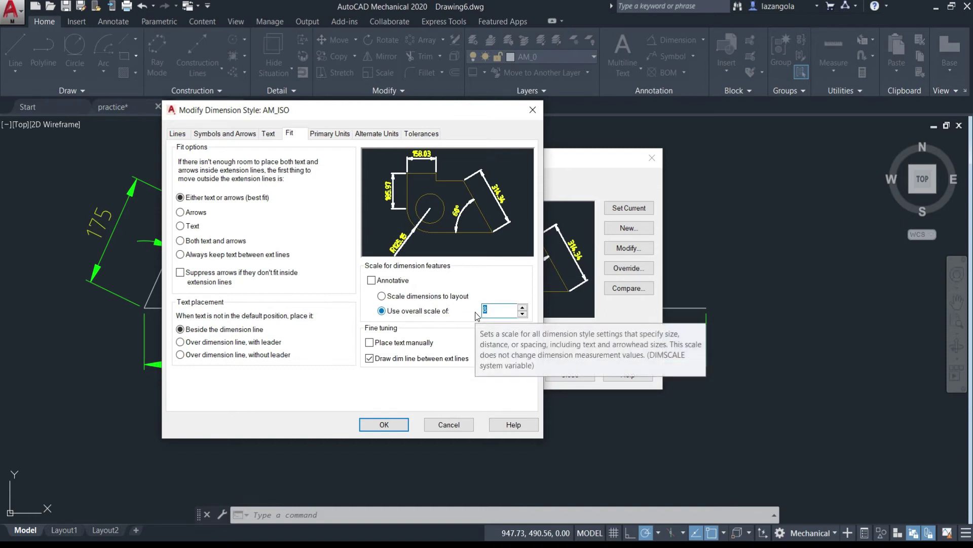
{"action": "type", "text": "4"}
{"action": "left_click", "coordinate": [388, 426]}
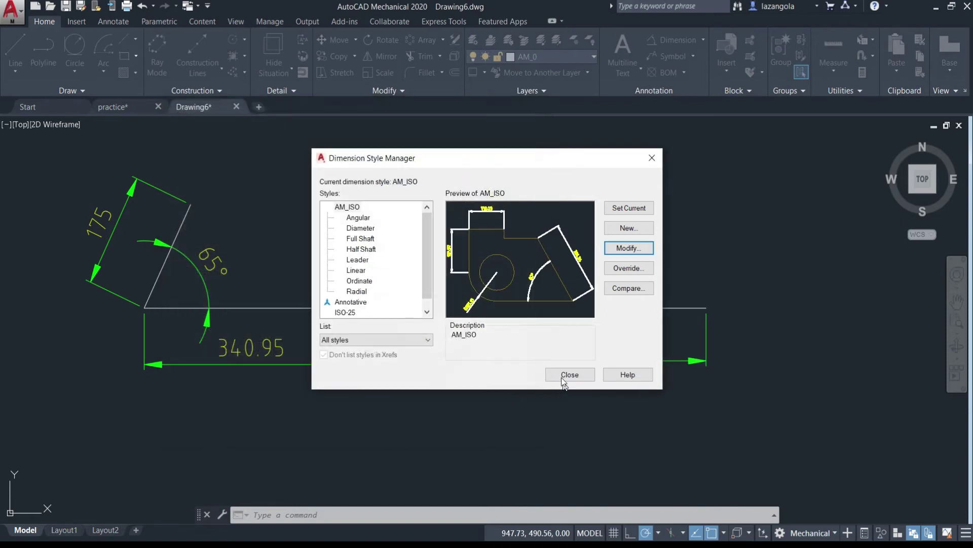
{"action": "left_click", "coordinate": [570, 374]}
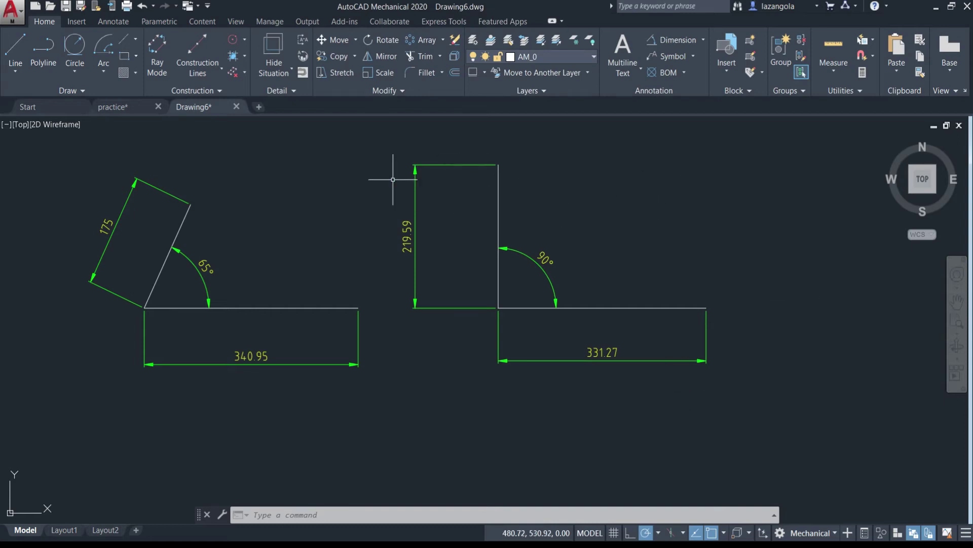
- Switch to the practice drawing and arrange it side by side with the reference image practice3.png
{"action": "left_click", "coordinate": [122, 107]}
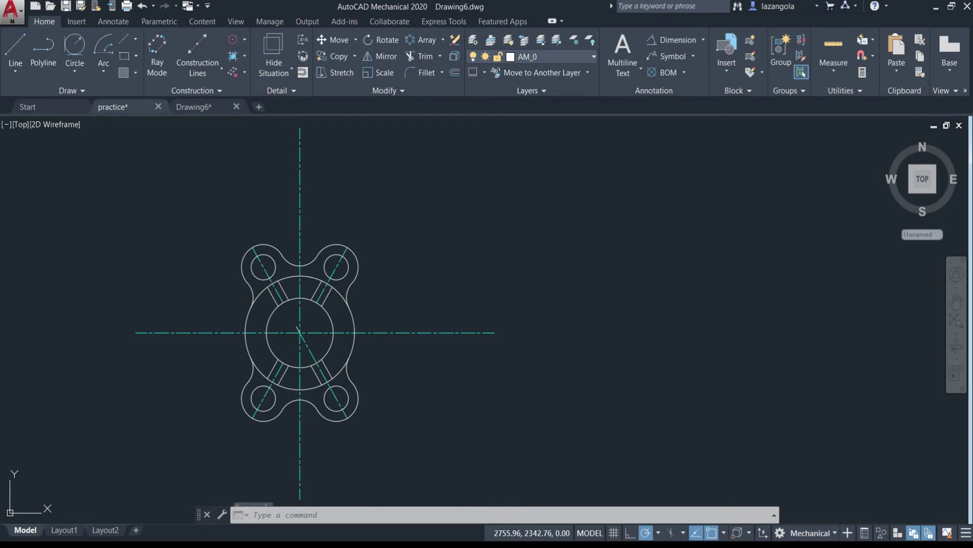
{"action": "key", "text": "alt+Tab"}
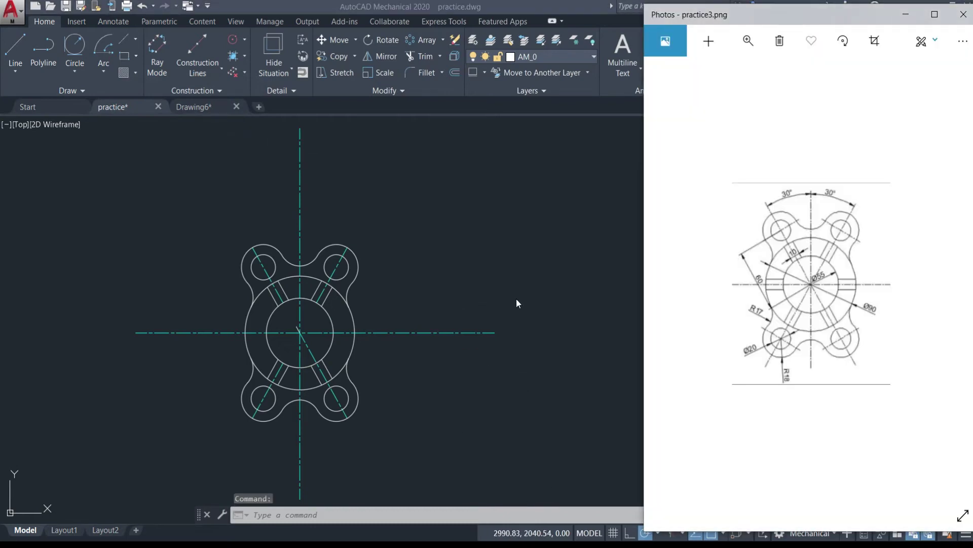
{"action": "left_click", "coordinate": [558, 193]}
{"action": "left_click", "coordinate": [949, 6]}
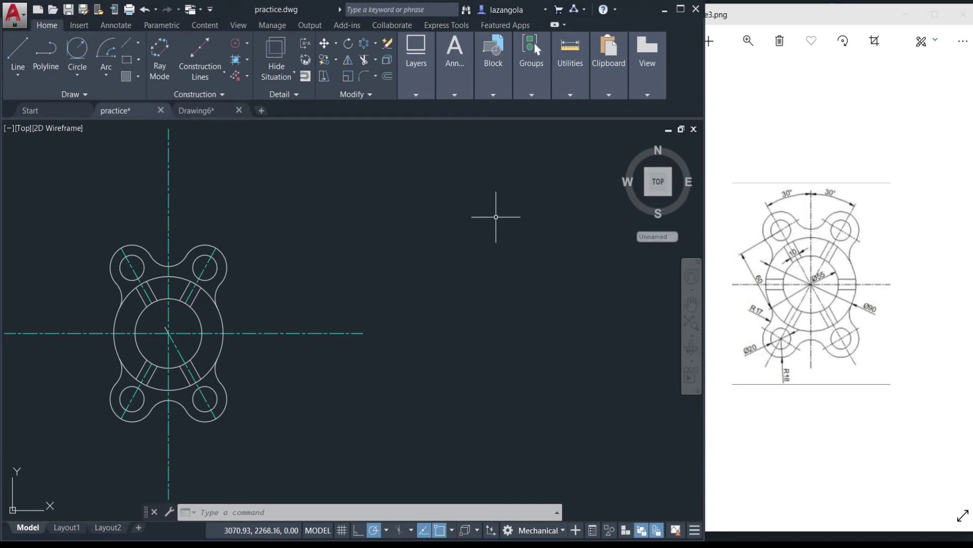
- Add an angular dimension between the upper-left hole's slanted centerline and the vertical centerline, with the arc placed above the part
{"action": "left_click", "coordinate": [116, 25]}
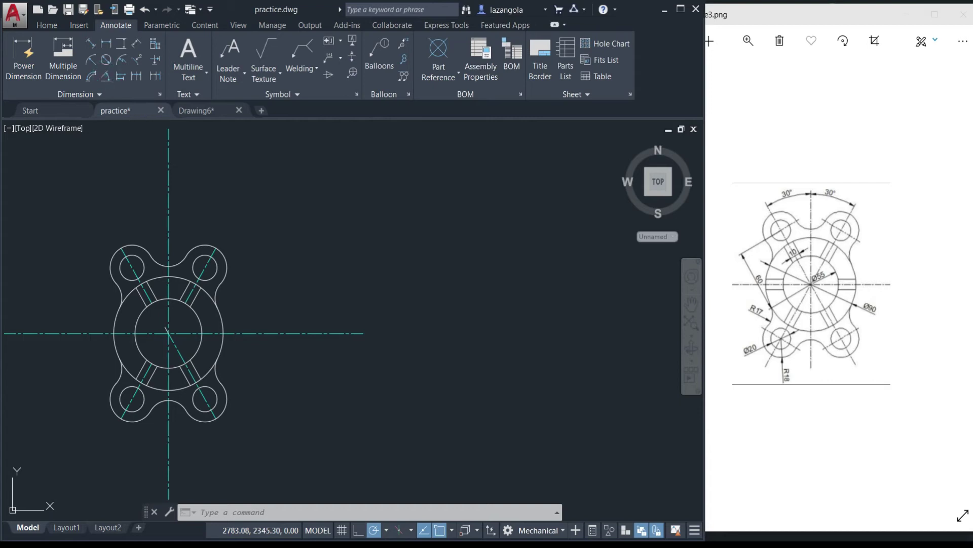
{"action": "left_click", "coordinate": [137, 43]}
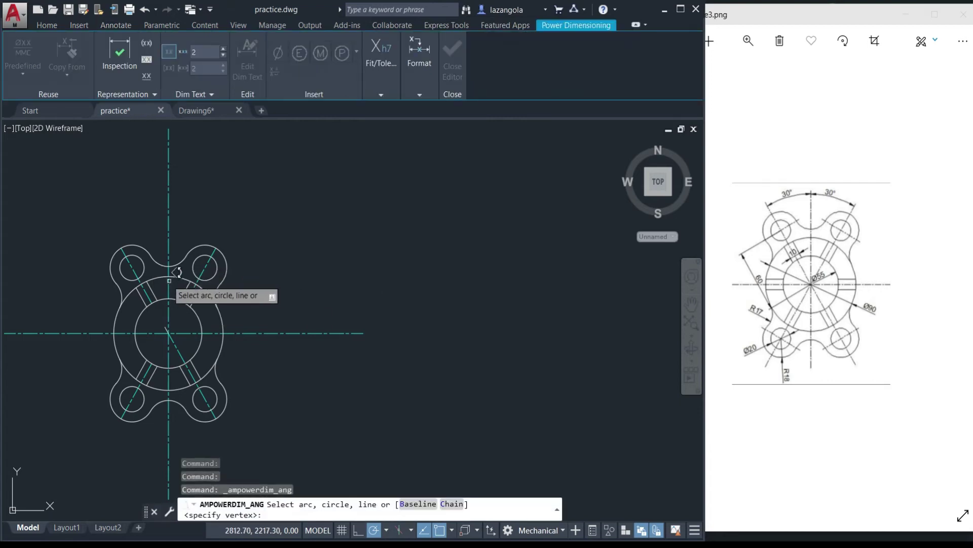
{"action": "left_click", "coordinate": [133, 272]}
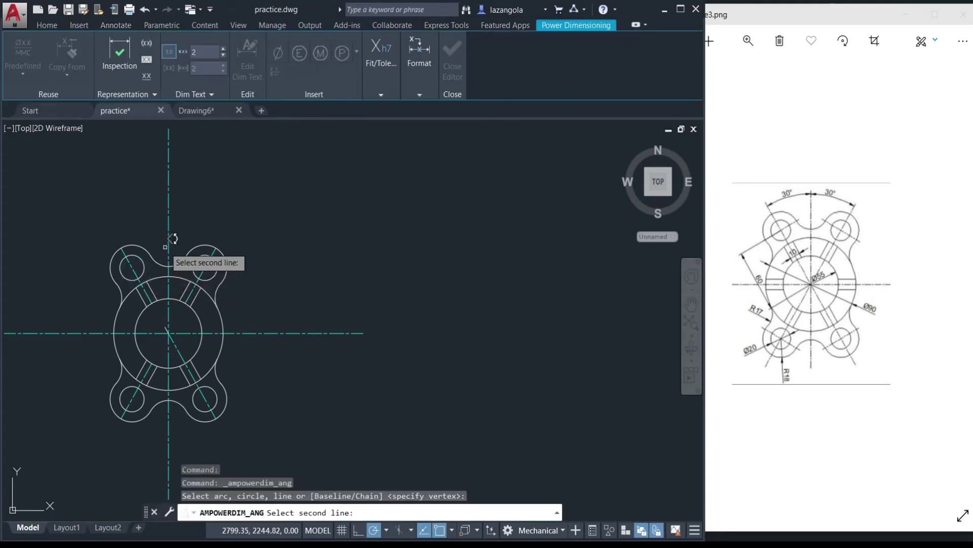
{"action": "left_click", "coordinate": [168, 241]}
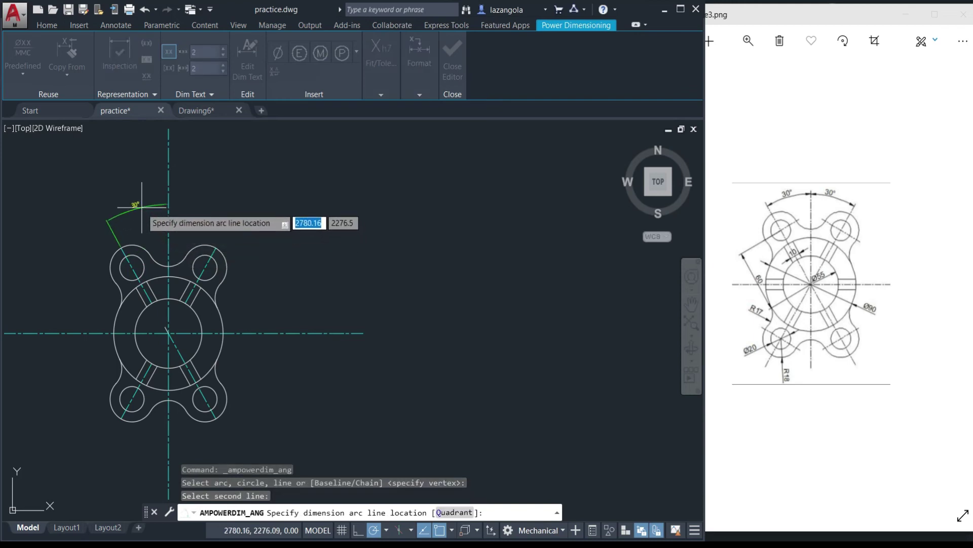
{"action": "left_click", "coordinate": [141, 214]}
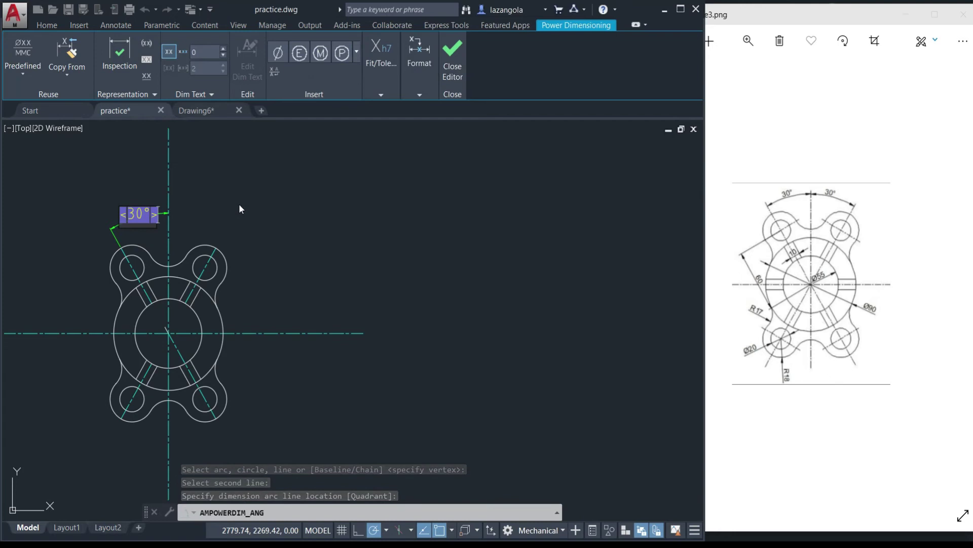
{"action": "key", "text": "Return"}
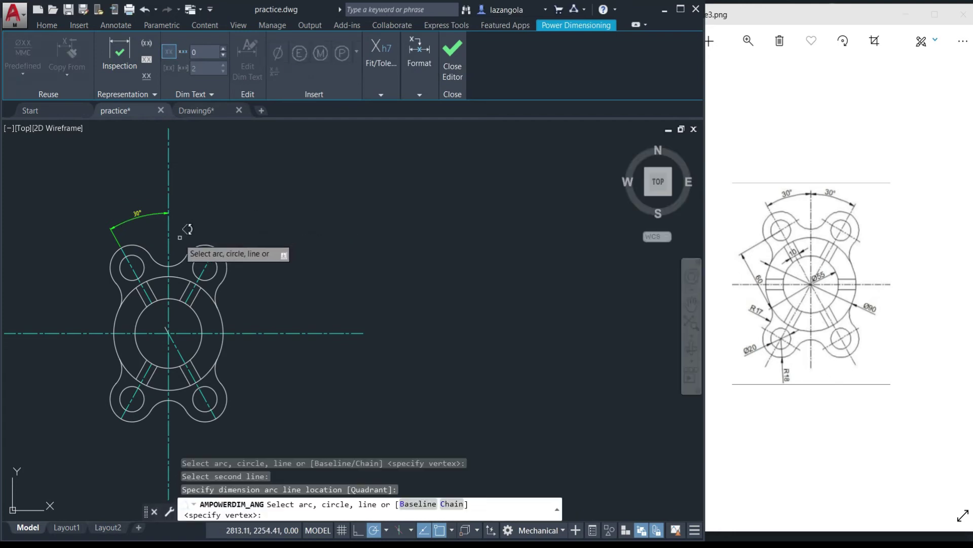
- Add an angular dimension between the vertical centerline and the upper-right hole's slanted centerline, level with the first arc, and end the command
{"action": "left_click", "coordinate": [170, 236]}
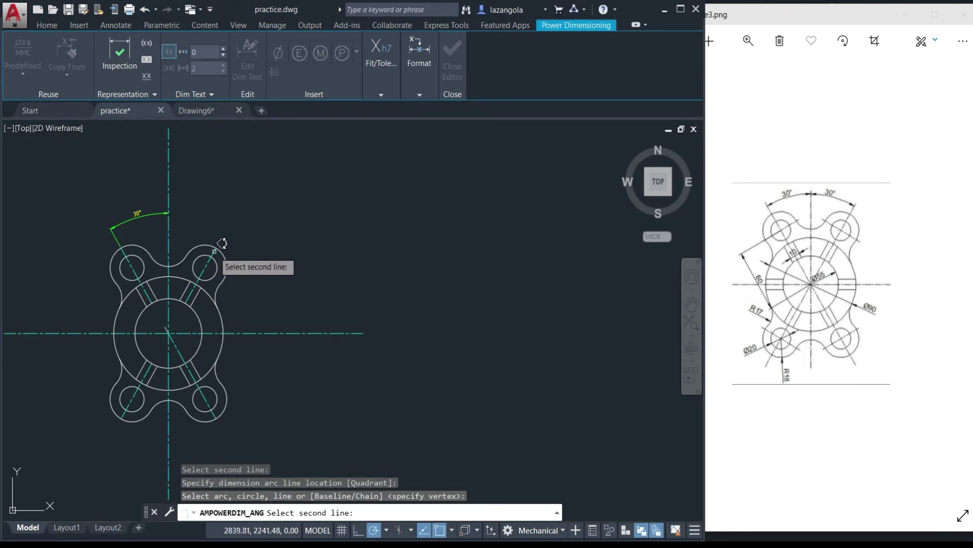
{"action": "left_click", "coordinate": [213, 253]}
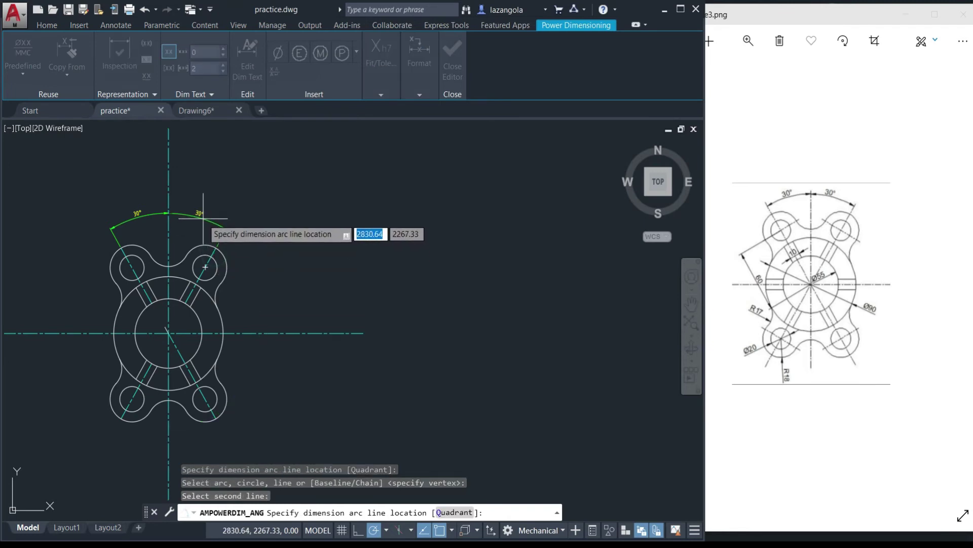
{"action": "left_click", "coordinate": [204, 219]}
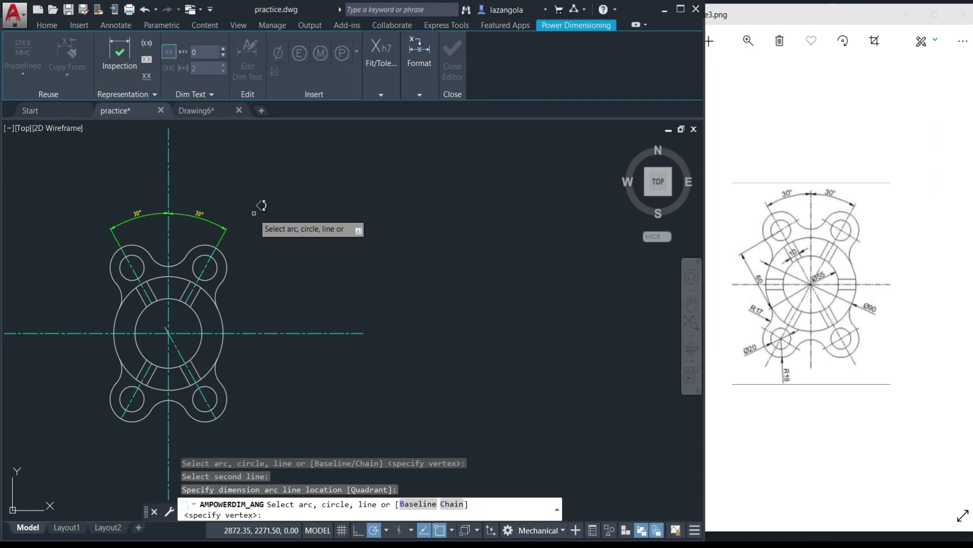
{"action": "left_click", "coordinate": [254, 213]}
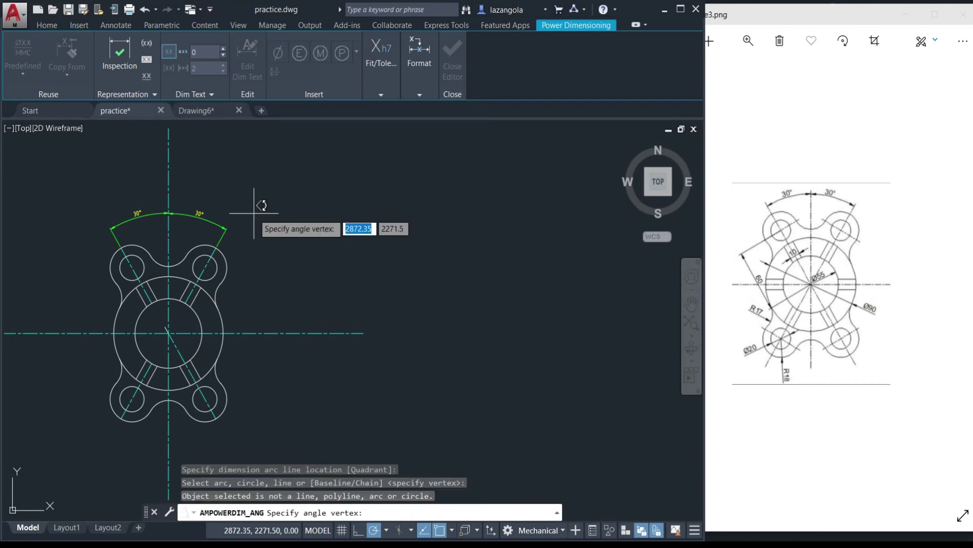
{"action": "key", "text": "Escape"}
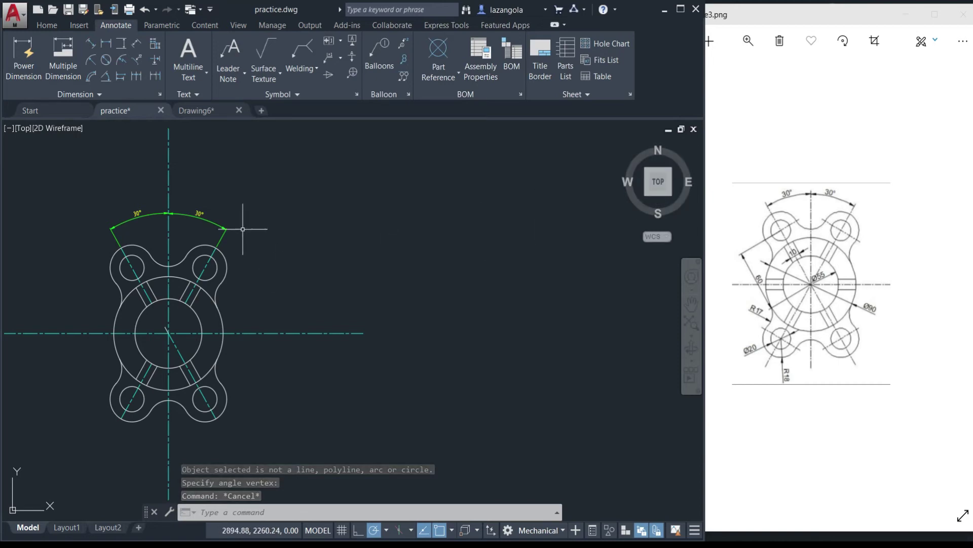
- Add an aligned dimension from the upper-left hole's center to the flange center, placed outside the part's left edge
{"action": "mouse_move", "coordinate": [337, 254]}
{"action": "middle_mouse_down"}
{"action": "mouse_move", "coordinate": [427, 254]}
{"action": "mouse_move", "coordinate": [502, 224]}
{"action": "mouse_move", "coordinate": [537, 250]}
{"action": "mouse_move", "coordinate": [560, 243]}
{"action": "middle_mouse_up"}
{"action": "scroll", "coordinate": [537, 250], "scroll_direction": "up", "scroll_amount": 2}
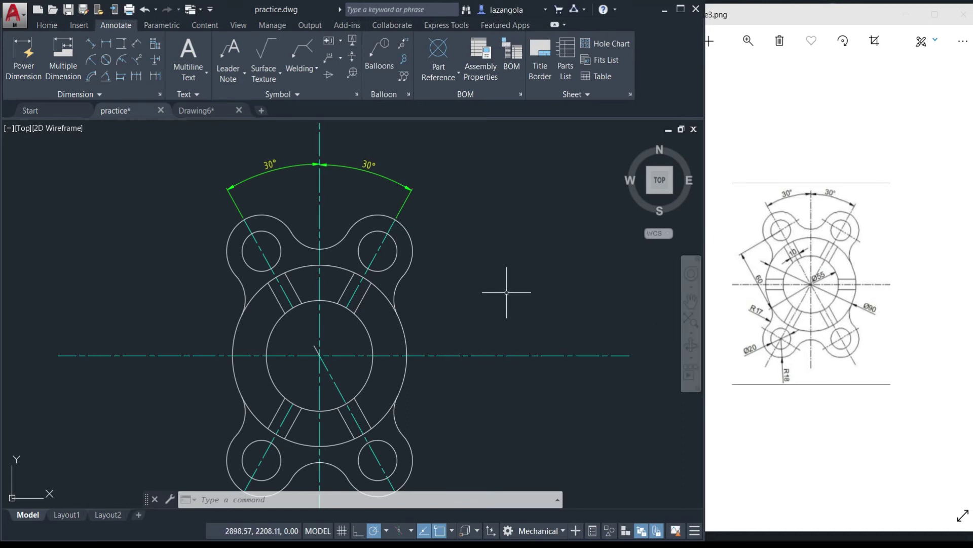
{"action": "left_click", "coordinate": [89, 45]}
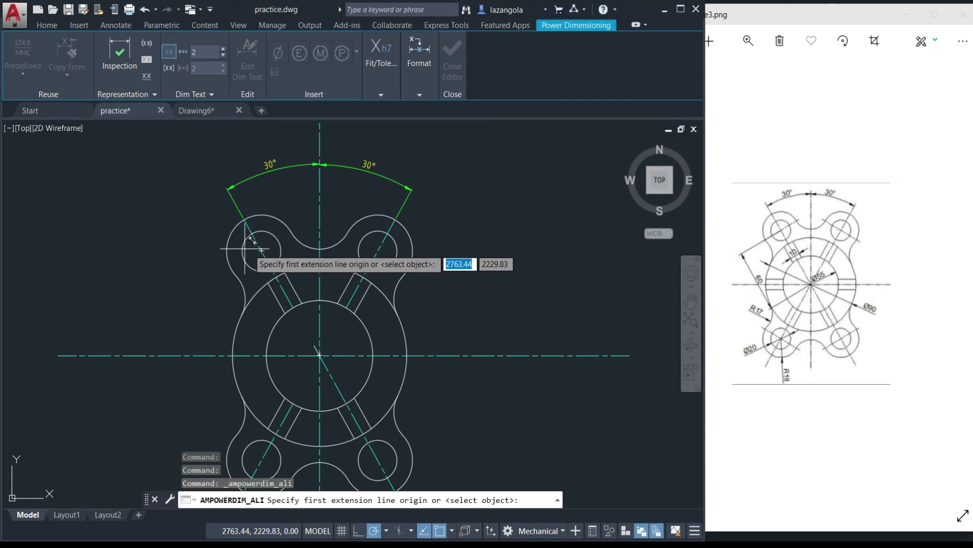
{"action": "left_click", "coordinate": [262, 250]}
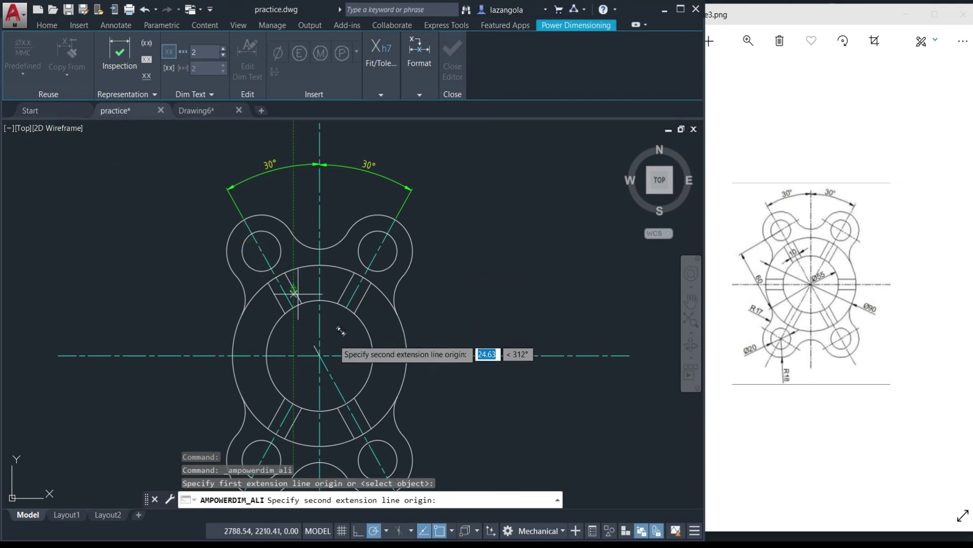
{"action": "left_click", "coordinate": [320, 355]}
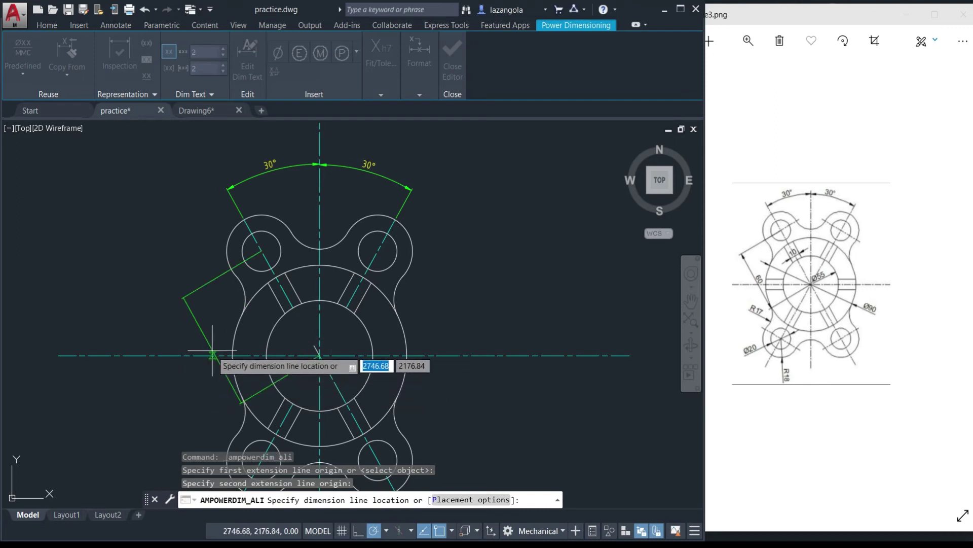
{"action": "left_click", "coordinate": [216, 347]}
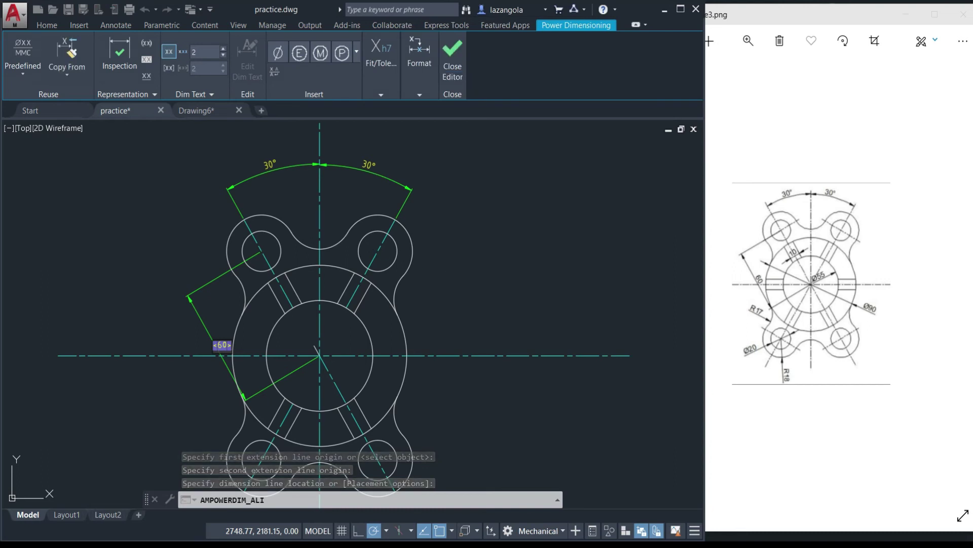
{"action": "left_click", "coordinate": [469, 279]}
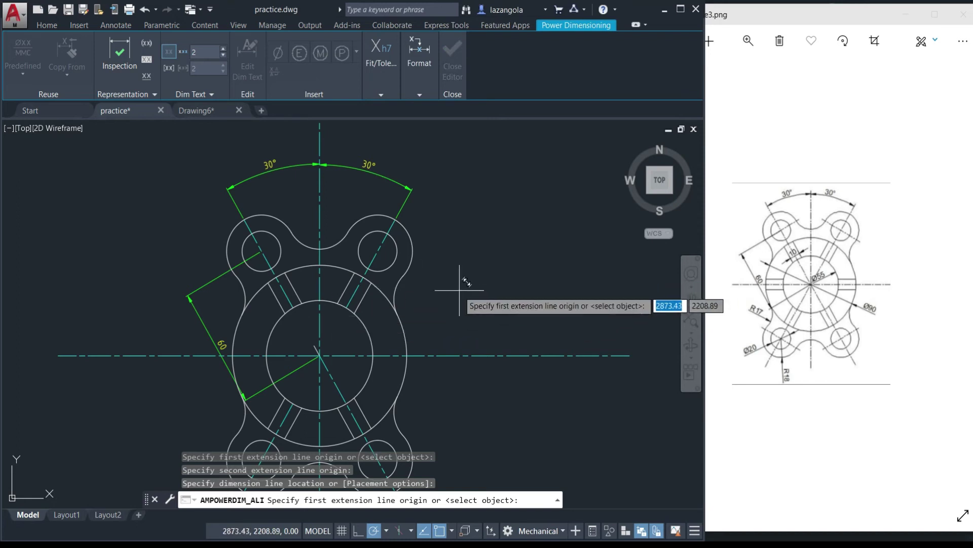
- Add an aligned dimension across the width of the upper-left rib, placed on the rib itself, and end the command
{"action": "left_click", "coordinate": [277, 298]}
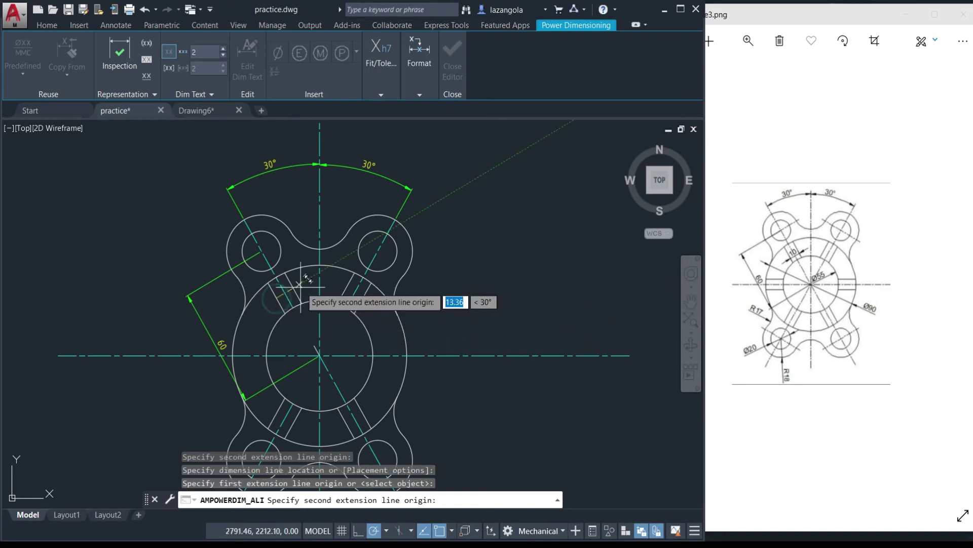
{"action": "left_click", "coordinate": [296, 288]}
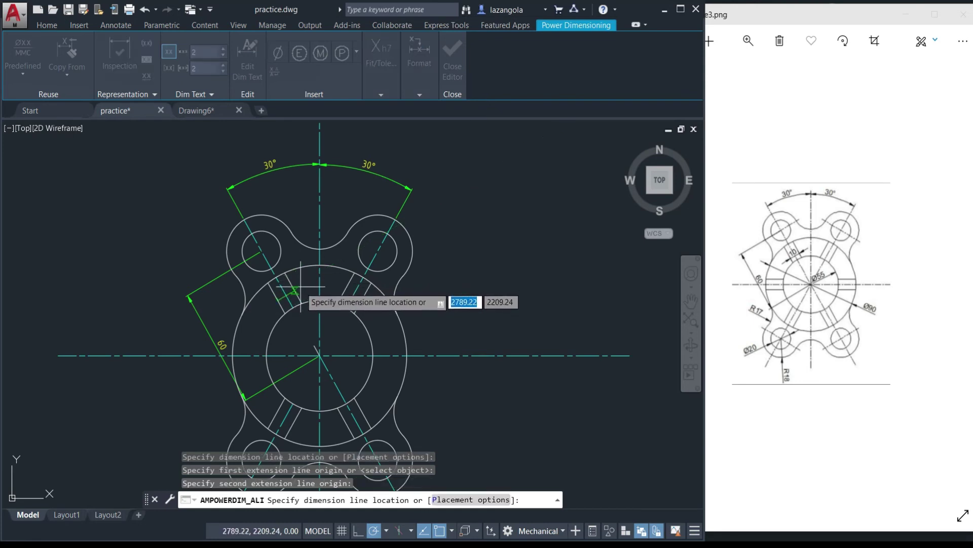
{"action": "left_click", "coordinate": [299, 287]}
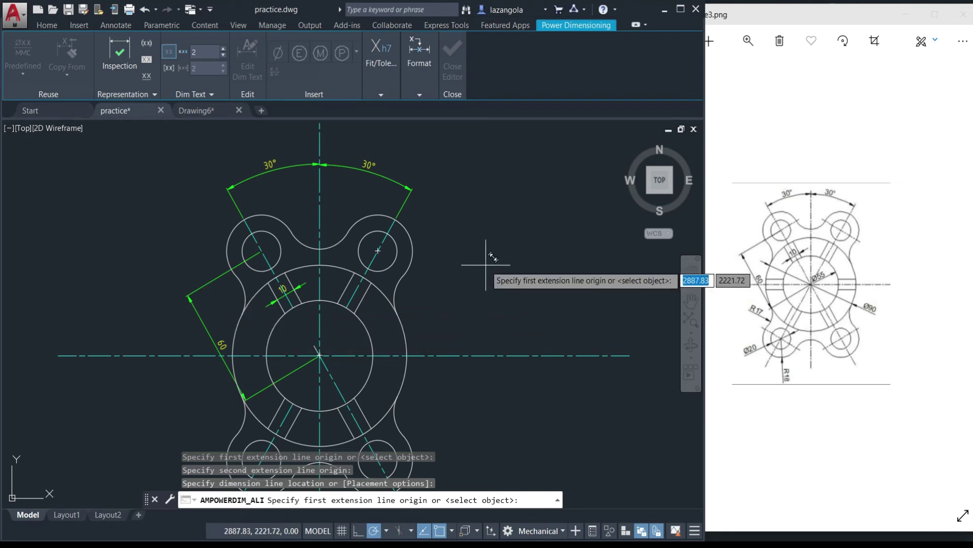
{"action": "key", "text": "Return"}
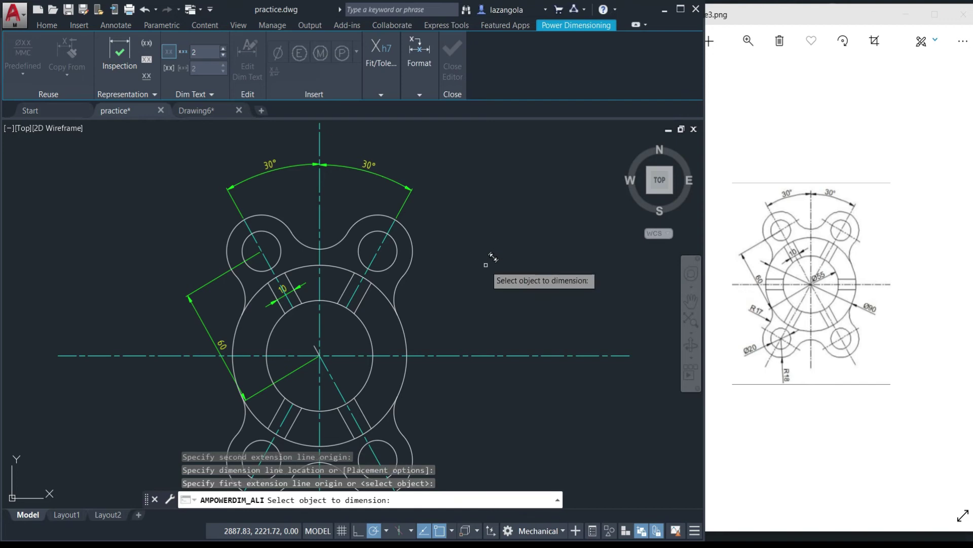
{"action": "key", "text": "Escape"}
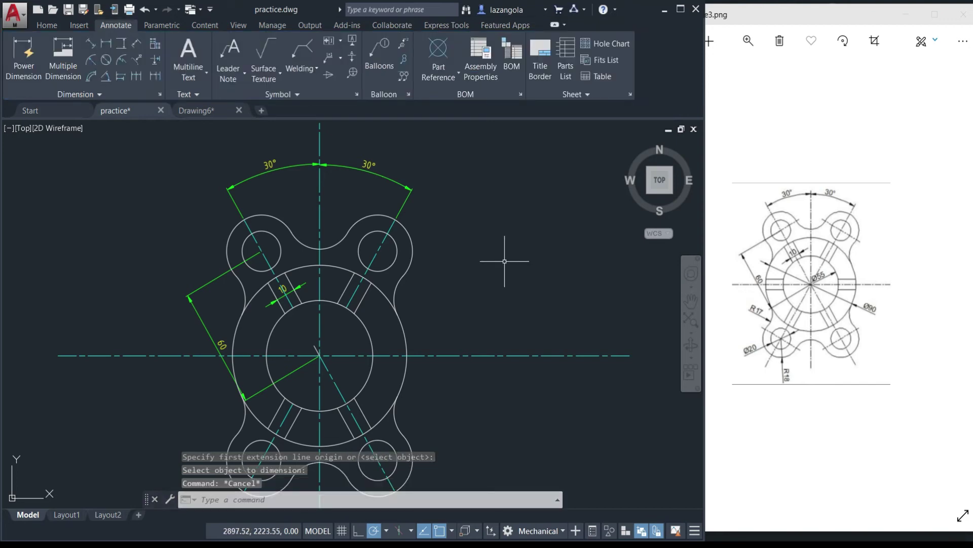
- Add a radius dimension to the concave arc above the lower-left lobe, with its text outside to the left
{"action": "middle_click_drag", "start_coordinate": [504, 262], "coordinate": [502, 244]}
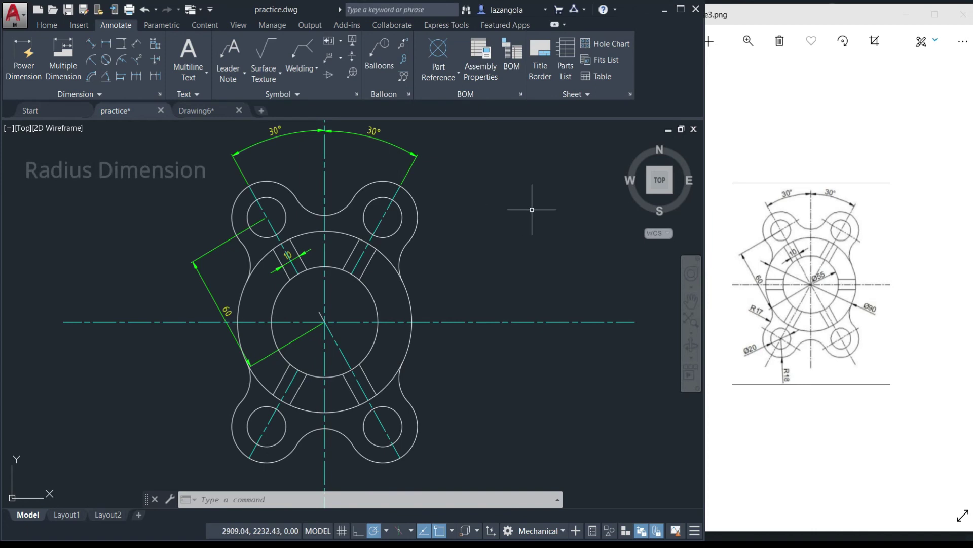
{"action": "left_click", "coordinate": [89, 59]}
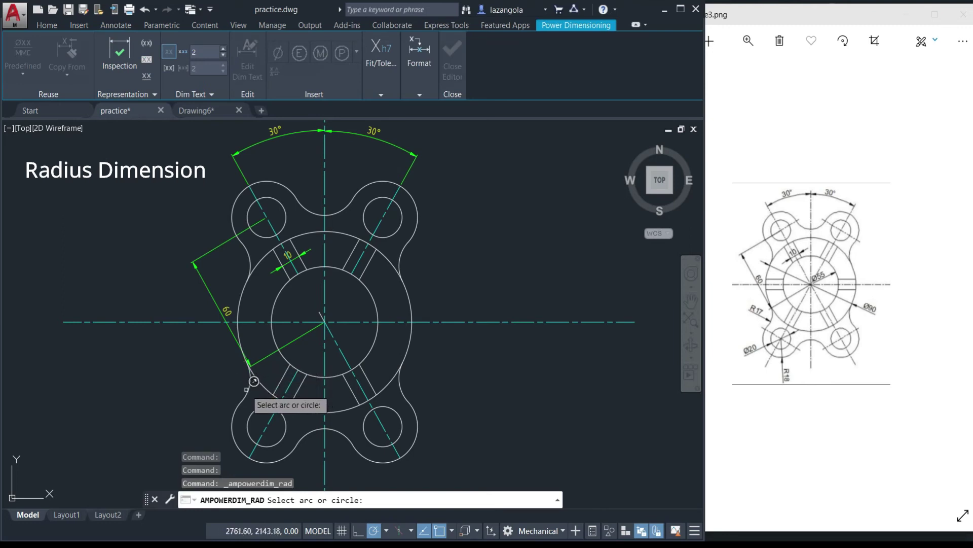
{"action": "left_click", "coordinate": [249, 389]}
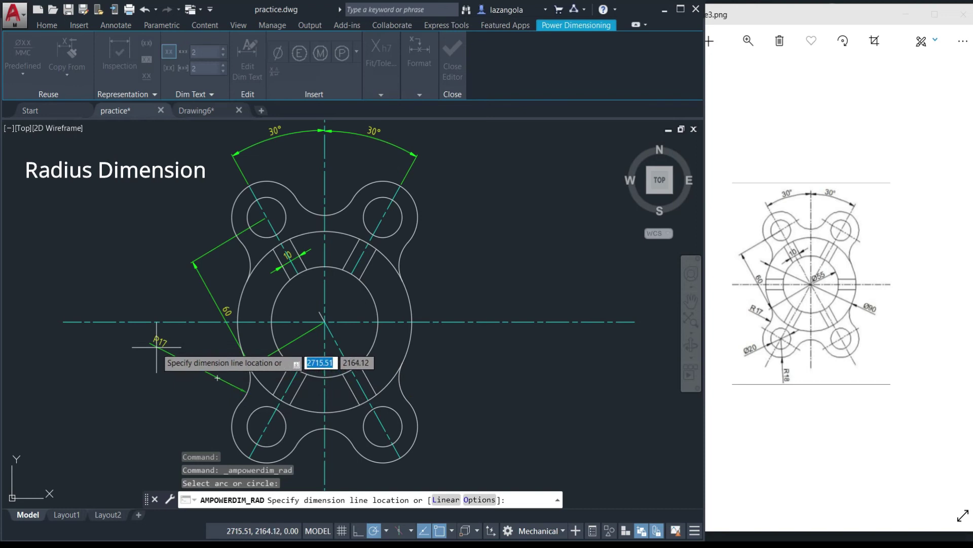
{"action": "left_click", "coordinate": [180, 365]}
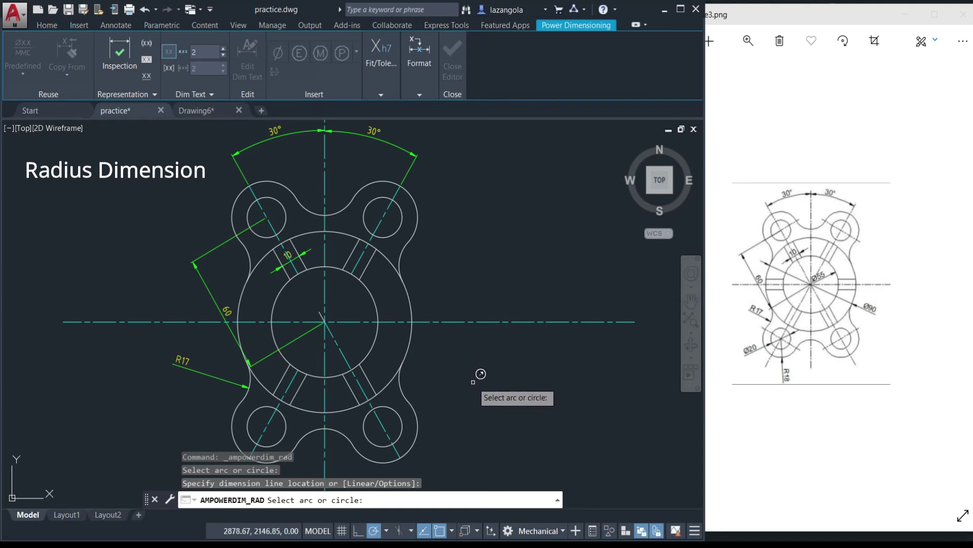
- Add a radius dimension to the lower-left lobe's outer arc, with its text below the part, and end the command
{"action": "middle_click_drag", "start_coordinate": [477, 376], "coordinate": [472, 287]}
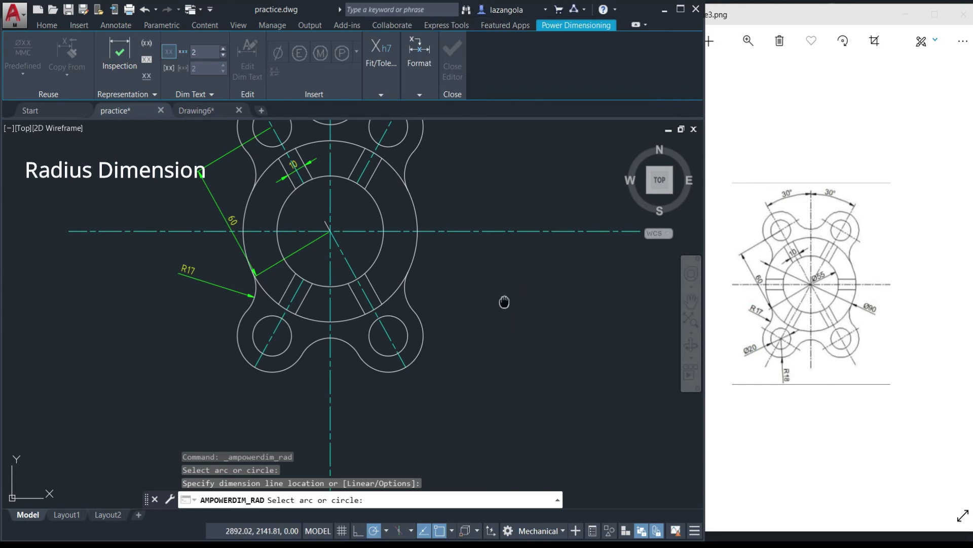
{"action": "mouse_move", "coordinate": [505, 302]}
{"action": "middle_mouse_down"}
{"action": "mouse_move", "coordinate": [432, 317]}
{"action": "mouse_move", "coordinate": [554, 326]}
{"action": "mouse_move", "coordinate": [363, 324]}
{"action": "mouse_move", "coordinate": [567, 317]}
{"action": "mouse_move", "coordinate": [273, 311]}
{"action": "mouse_move", "coordinate": [573, 312]}
{"action": "mouse_move", "coordinate": [487, 318]}
{"action": "mouse_move", "coordinate": [526, 322]}
{"action": "middle_mouse_up"}
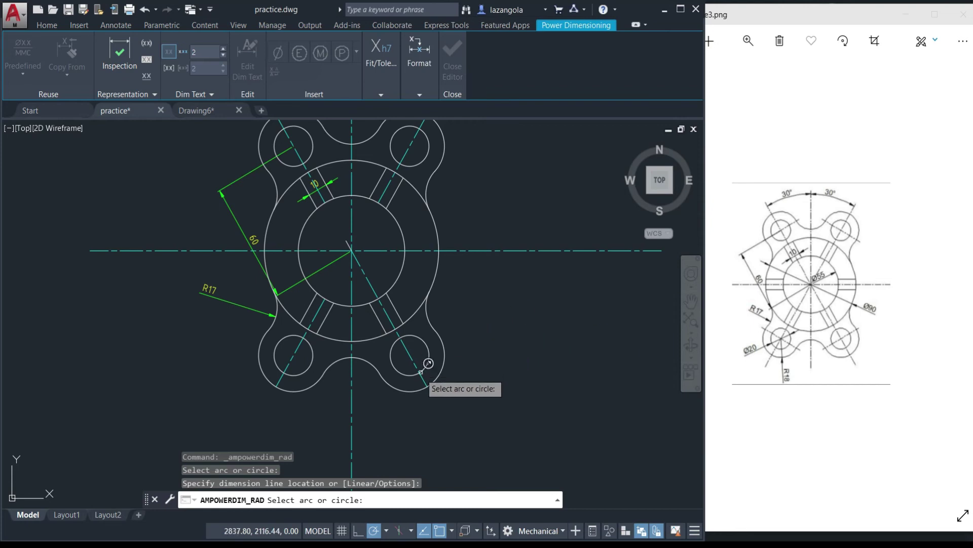
{"action": "left_click", "coordinate": [311, 388]}
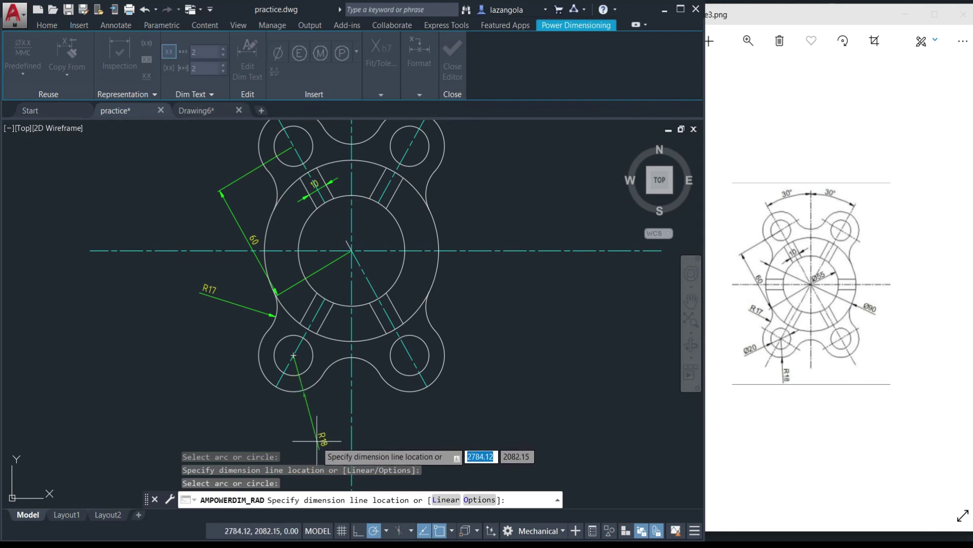
{"action": "left_click", "coordinate": [316, 440]}
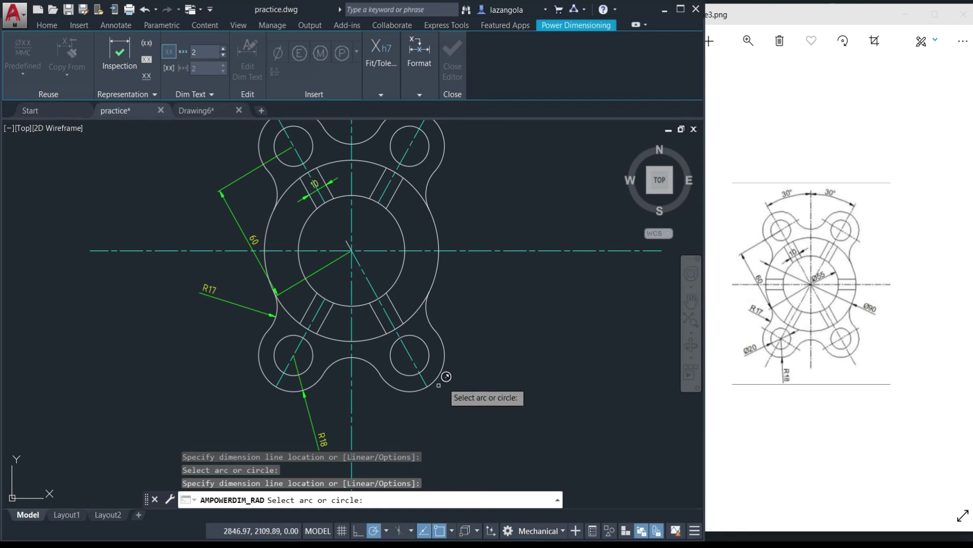
{"action": "key", "text": "Escape"}
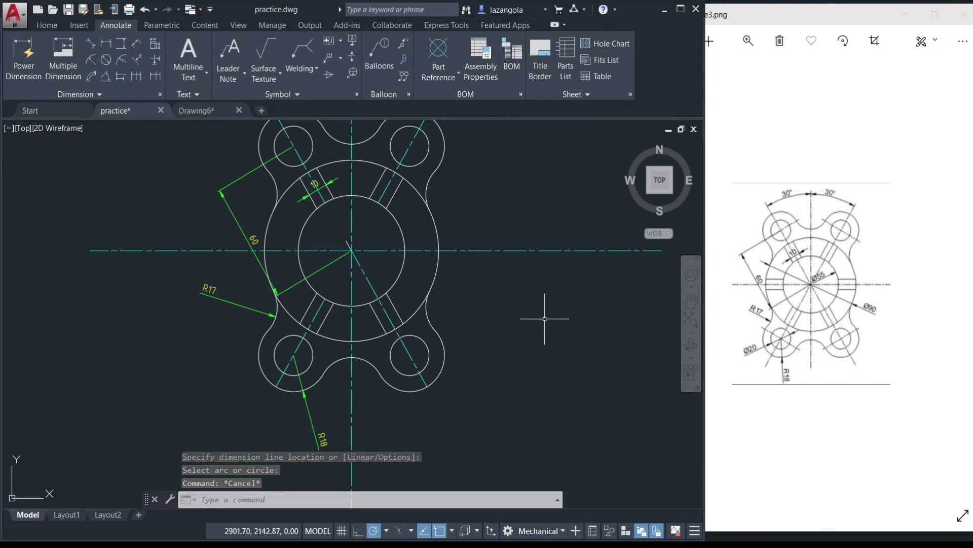
- Add a diameter dimension to the lower-left hole, with its text outside the part to the left
{"action": "left_click", "coordinate": [106, 59]}
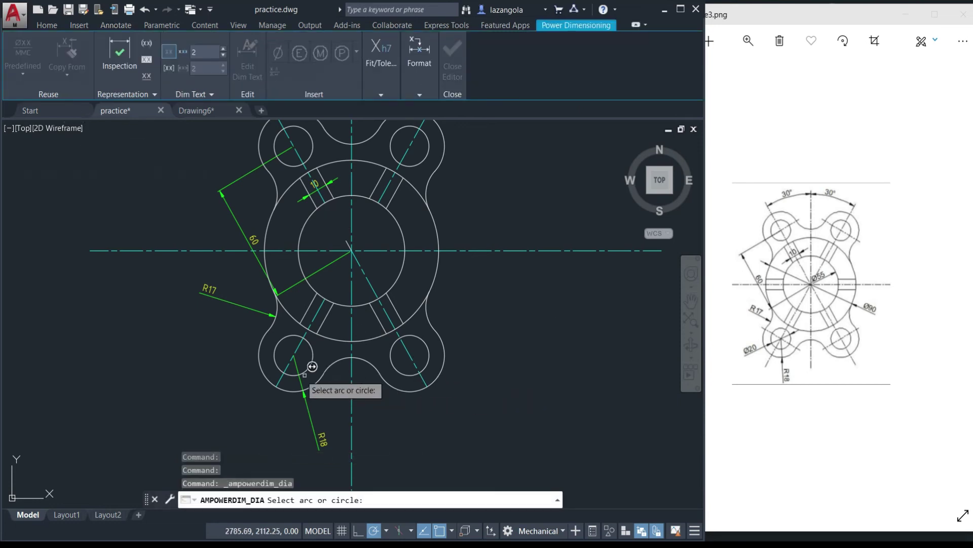
{"action": "left_click", "coordinate": [274, 357]}
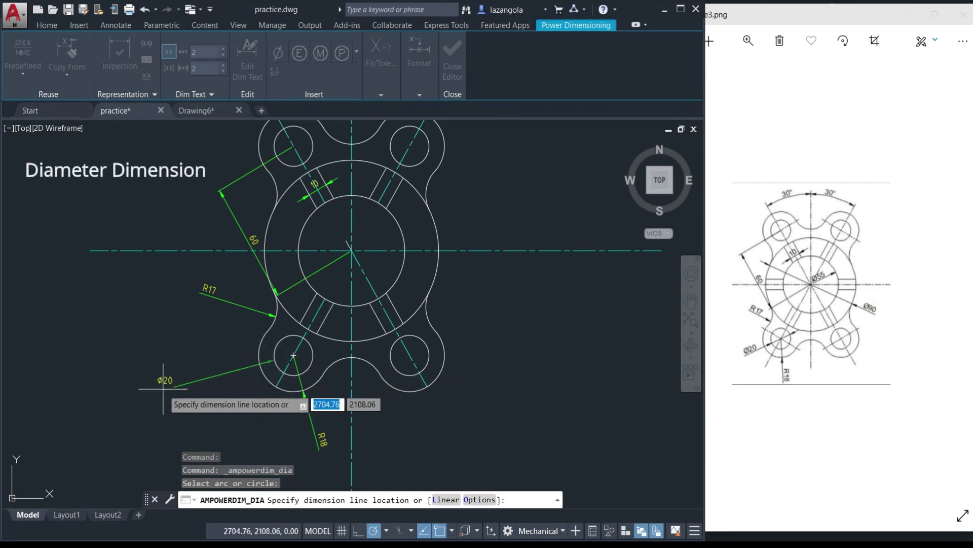
{"action": "left_click", "coordinate": [210, 381]}
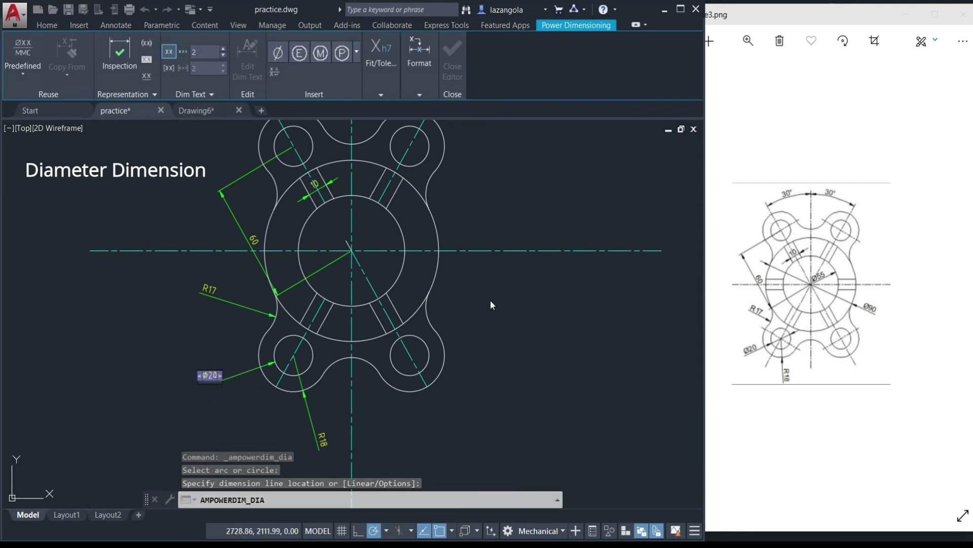
{"action": "key", "text": "Return"}
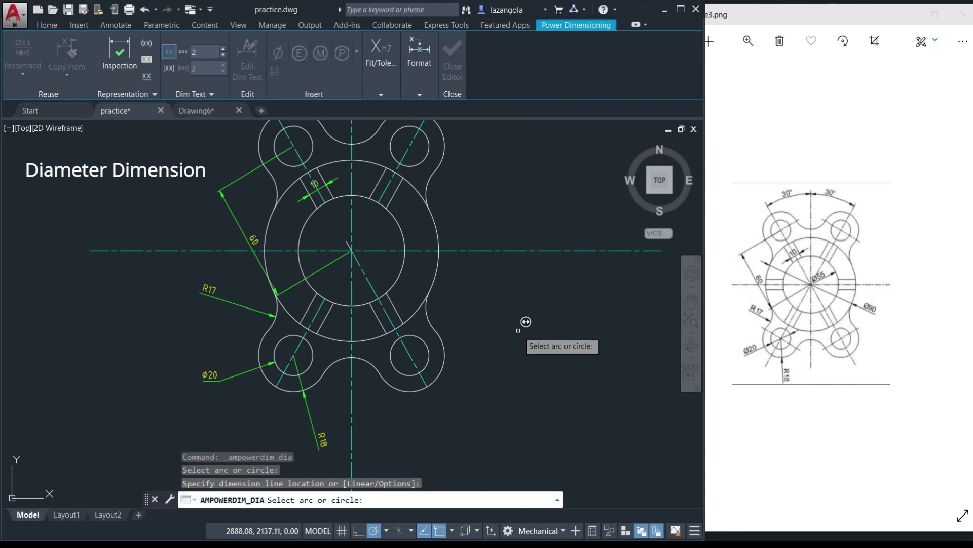
- Add diameter dimensions to the central inner circle, with text inside it, and to the large outer circle, with text right of the part
{"action": "left_click", "coordinate": [394, 217]}
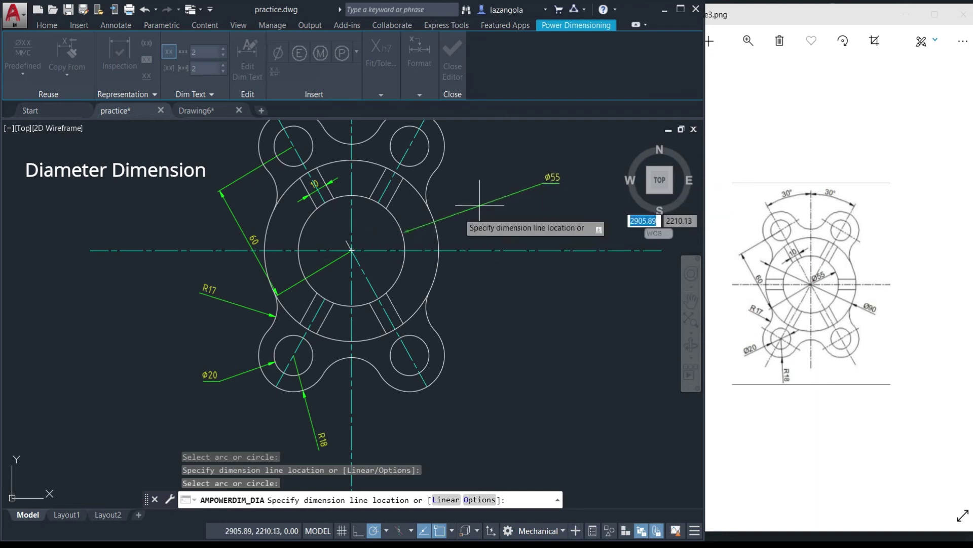
{"action": "left_click", "coordinate": [370, 226]}
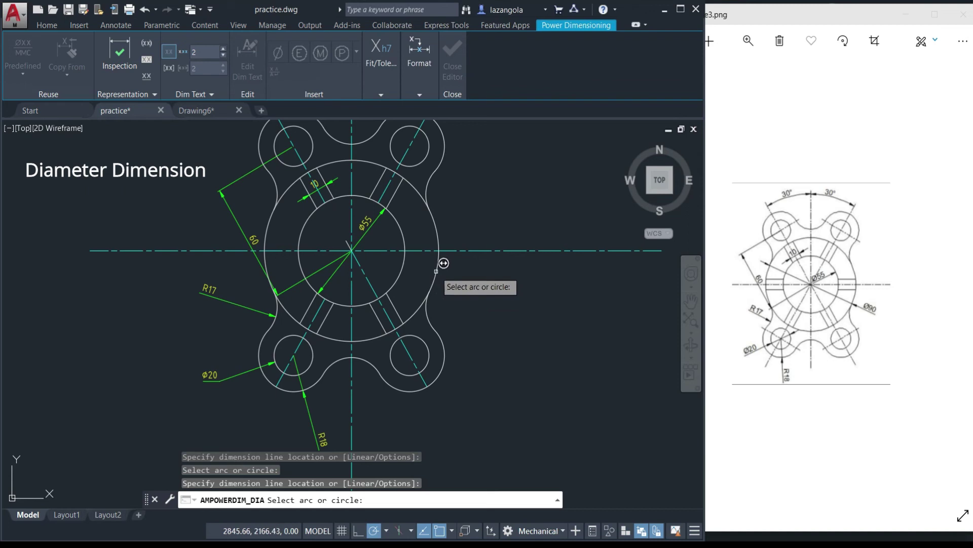
{"action": "left_click", "coordinate": [436, 271]}
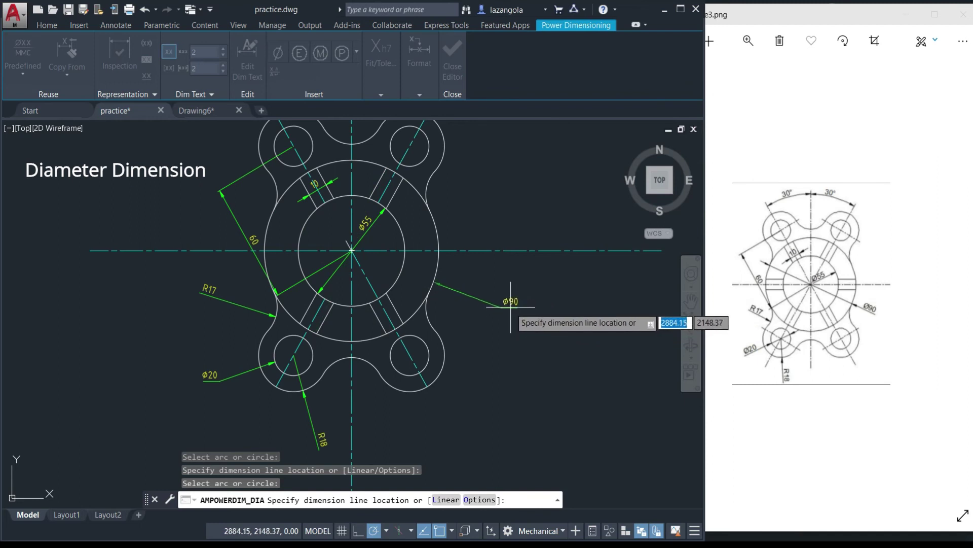
{"action": "left_click", "coordinate": [495, 302]}
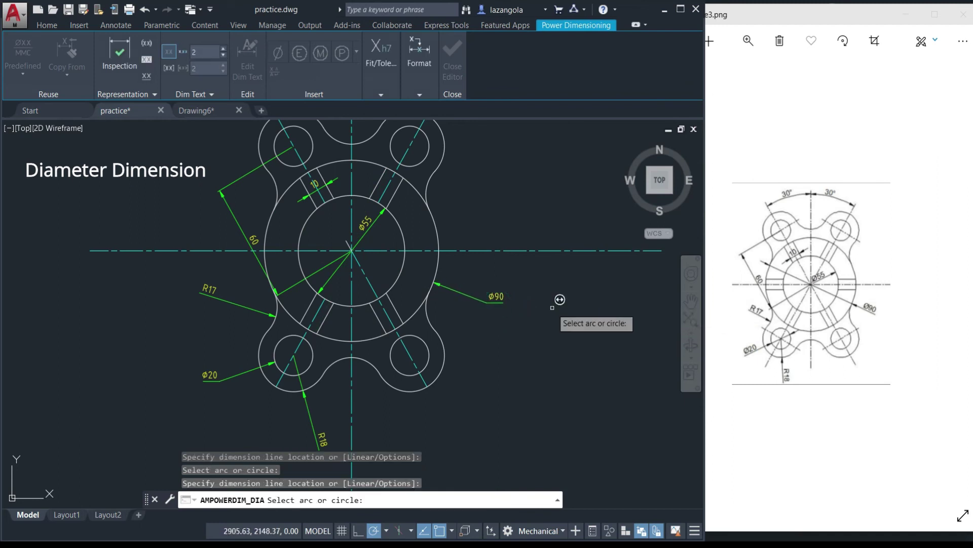
{"action": "key", "text": "Escape"}
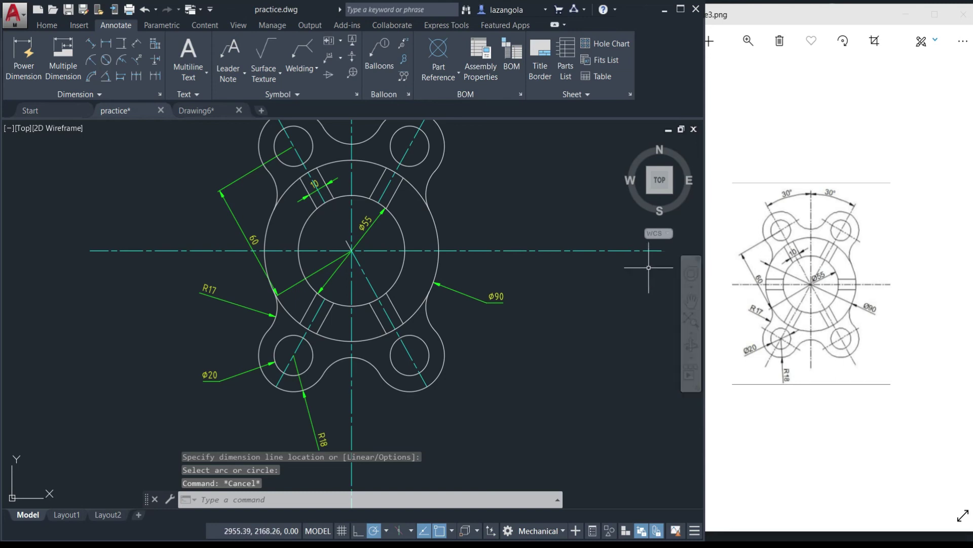
- Attach a leader note to the lower-left hole, running diagonally down and left to a horizontal landing outside the part
{"action": "scroll", "coordinate": [536, 264], "scroll_direction": "down", "scroll_amount": 2}
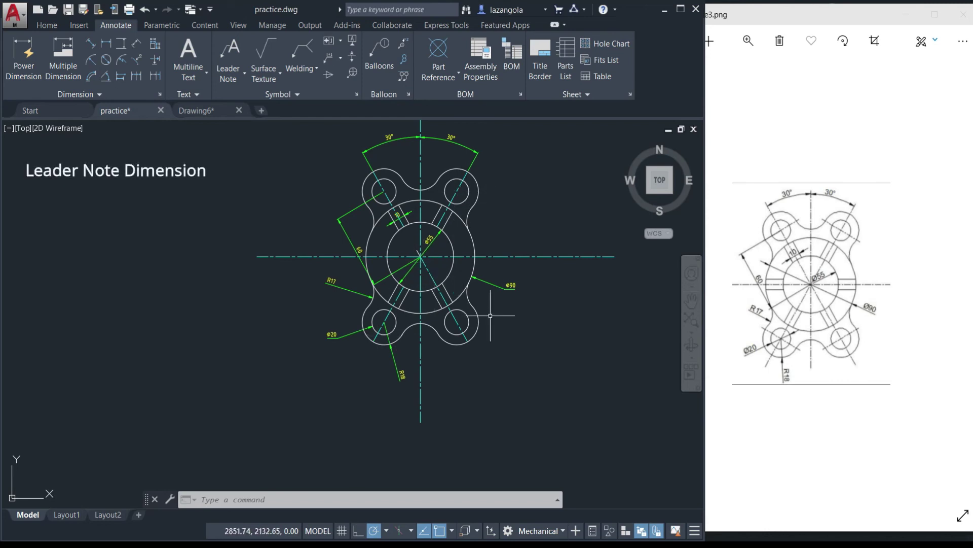
{"action": "scroll", "coordinate": [494, 322], "scroll_direction": "up", "scroll_amount": 2}
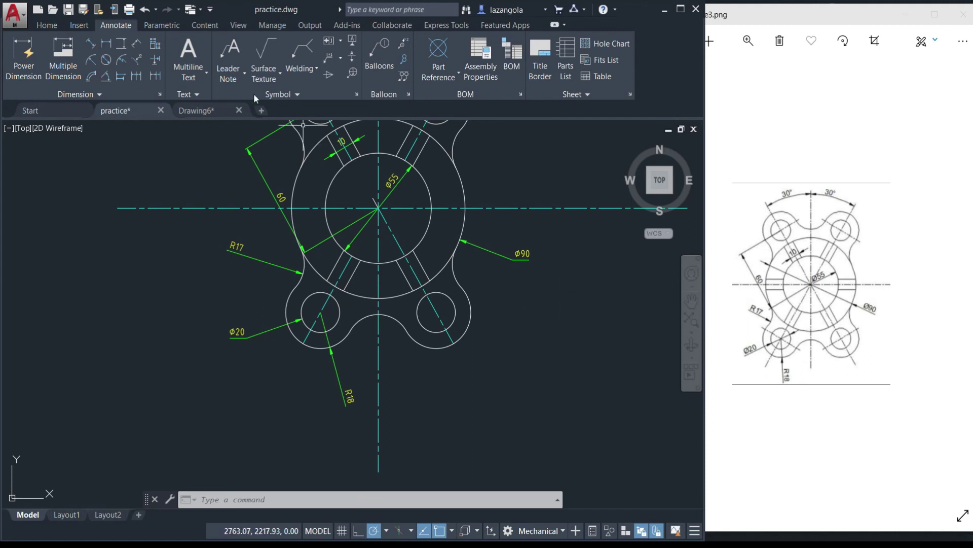
{"action": "left_click", "coordinate": [230, 58]}
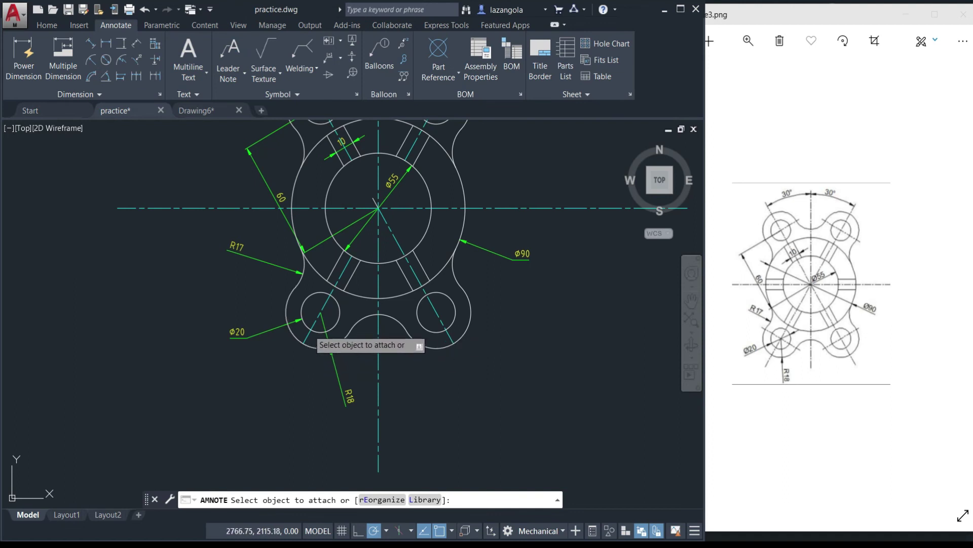
{"action": "left_click", "coordinate": [305, 327]}
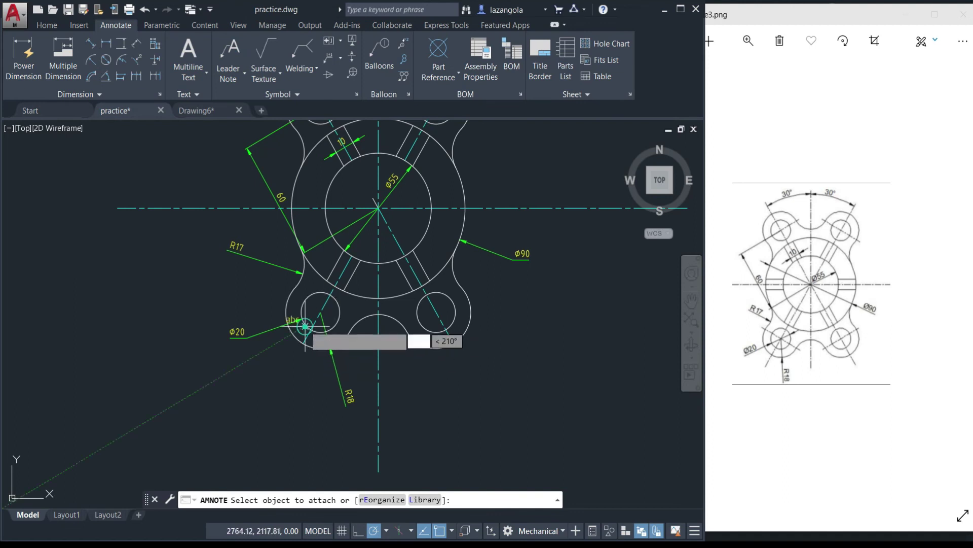
{"action": "left_click", "coordinate": [236, 396]}
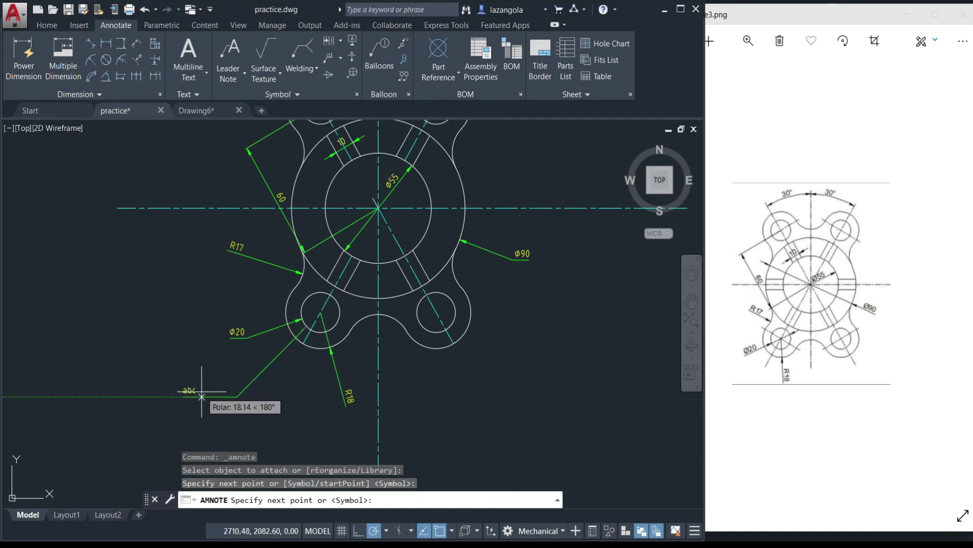
{"action": "left_click", "coordinate": [198, 395]}
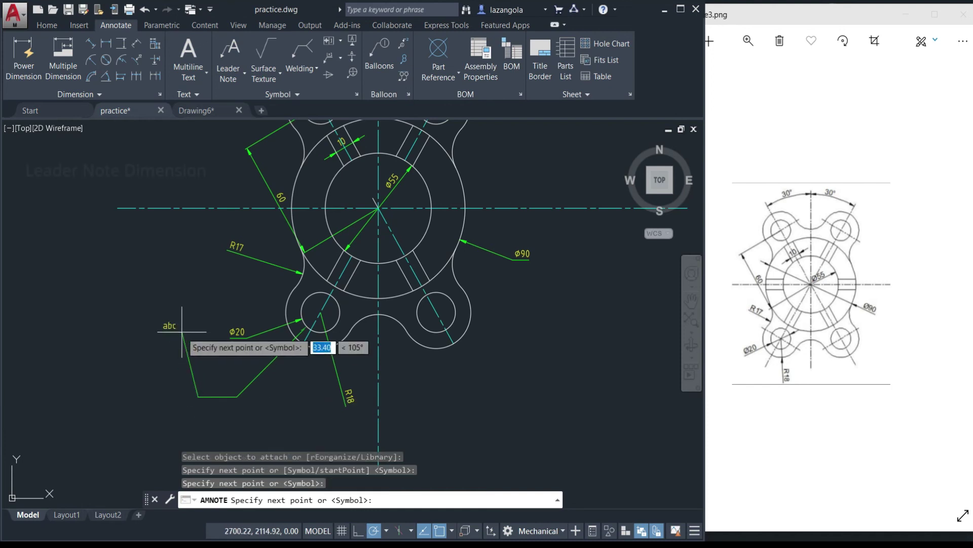
{"action": "key", "text": "Return"}
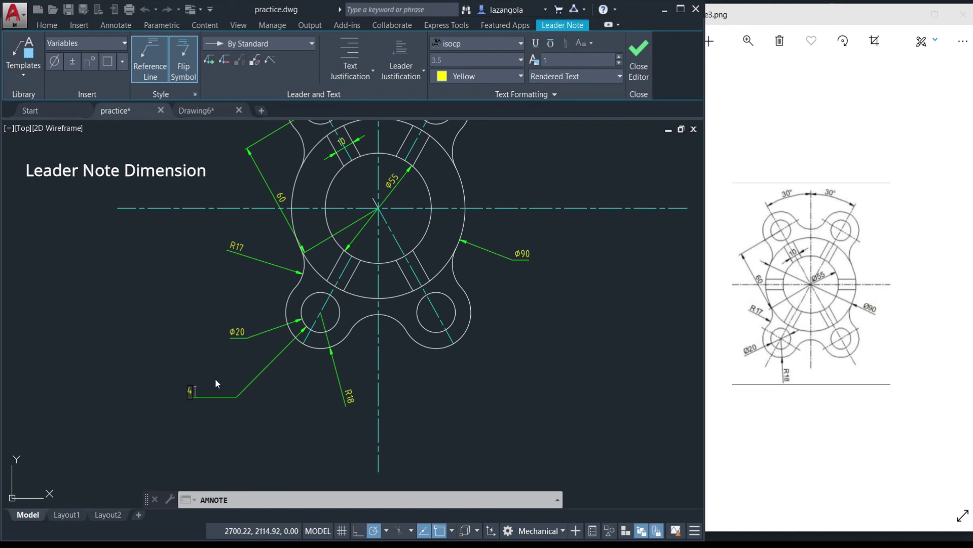
- Enter "4 x Ø20" as the hole's leader note text, using %%C for the diameter symbol, and delete the hole's separate Ø20 dimension
{"action": "type", "text": "of"}
{"action": "key", "text": "BackSpace"}
{"action": "key", "text": "BackSpace"}
{"action": "type", "text": "x"}
{"action": "left_click", "coordinate": [55, 61]}
{"action": "key", "text": "BackSpace"}
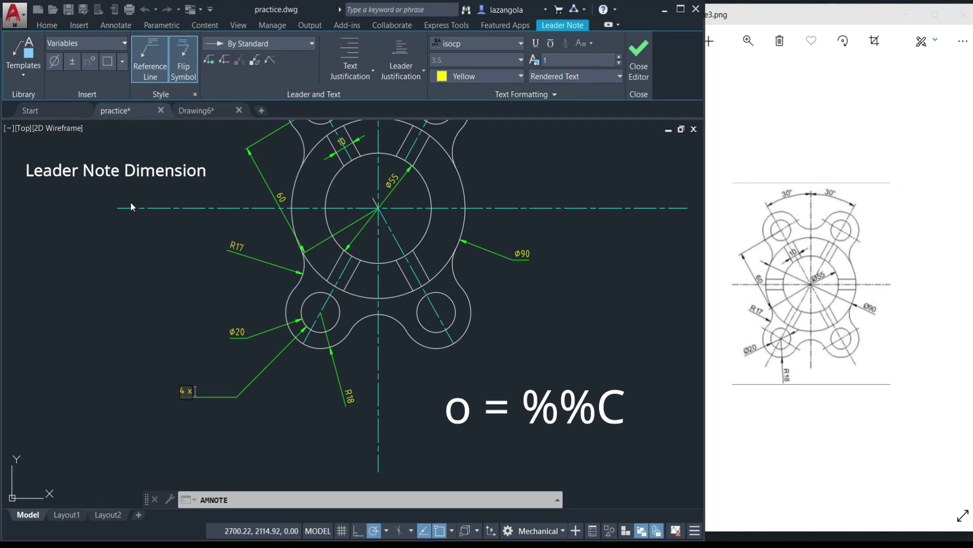
{"action": "type", "text": "%%"}
{"action": "type", "text": "C"}
{"action": "type", "text": "20"}
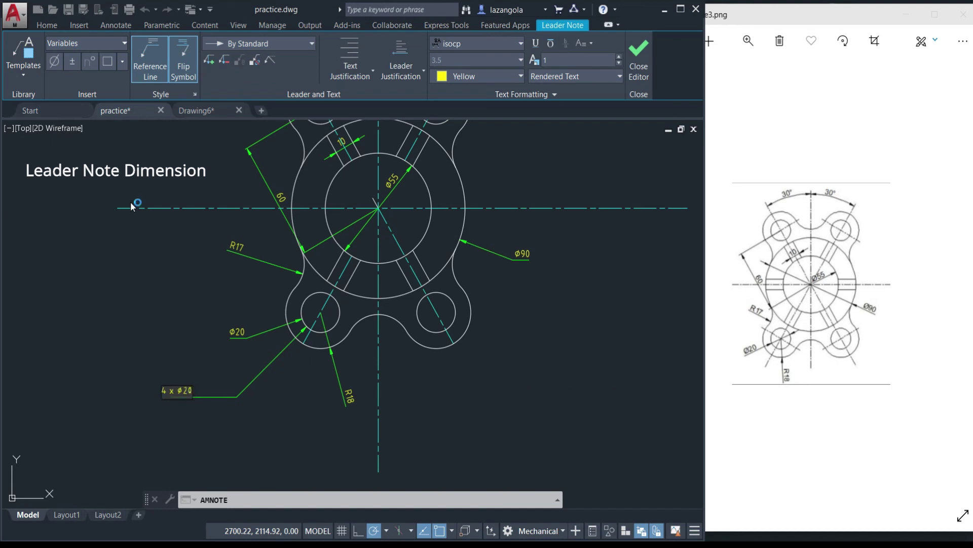
{"action": "left_click", "coordinate": [638, 60]}
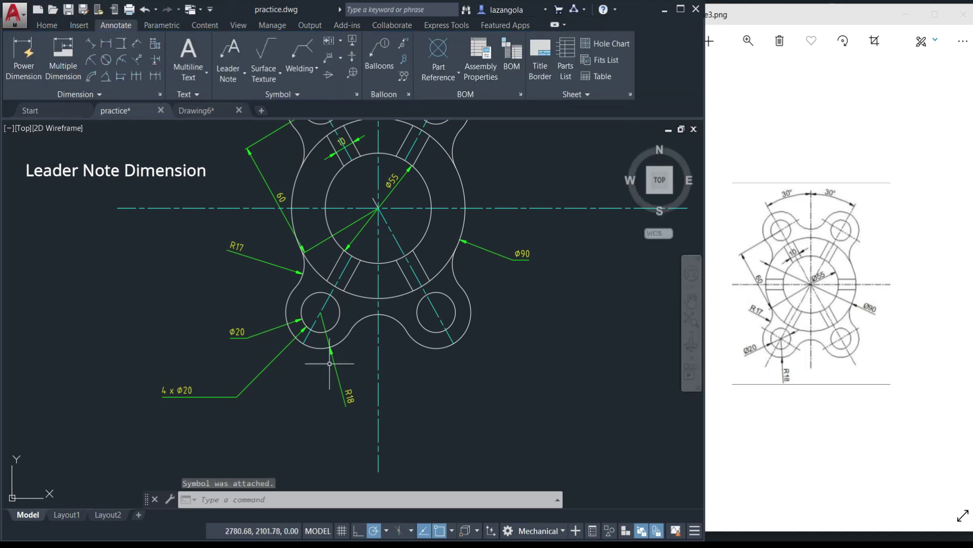
{"action": "left_click", "coordinate": [244, 337]}
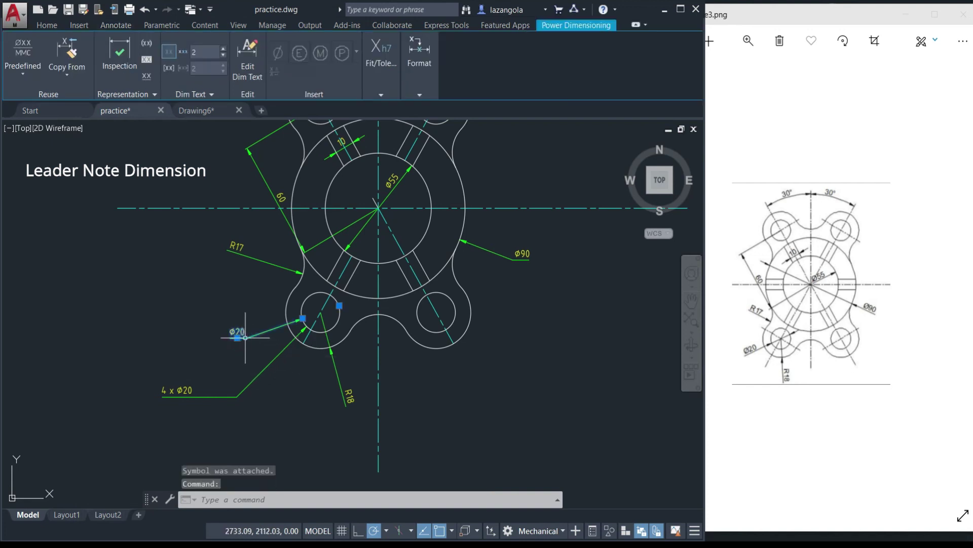
{"action": "key", "text": "Delete"}
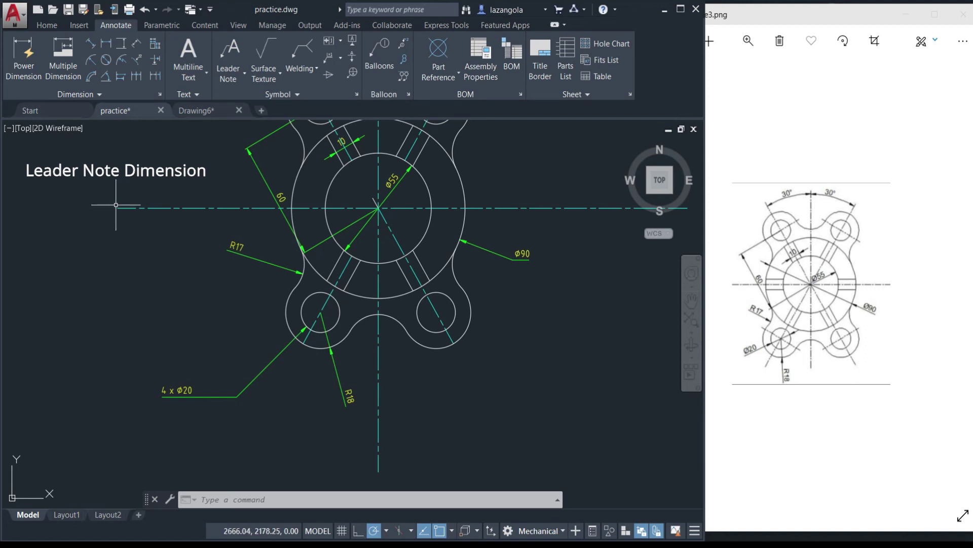
- Add a leader note reading "4 of R18" to the lower-left lobe's outer arc, with its text below and right of the lobe
{"action": "left_click", "coordinate": [231, 51]}
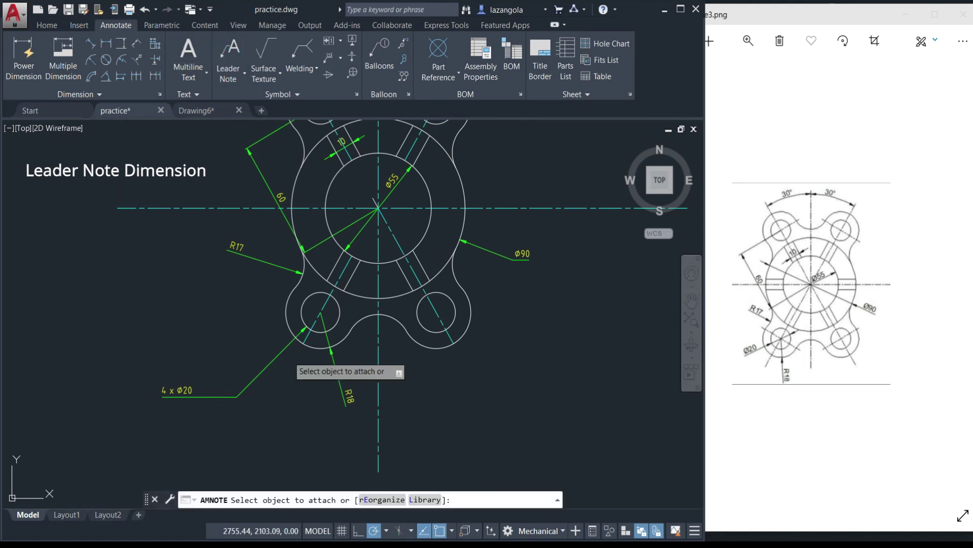
{"action": "left_click", "coordinate": [346, 341]}
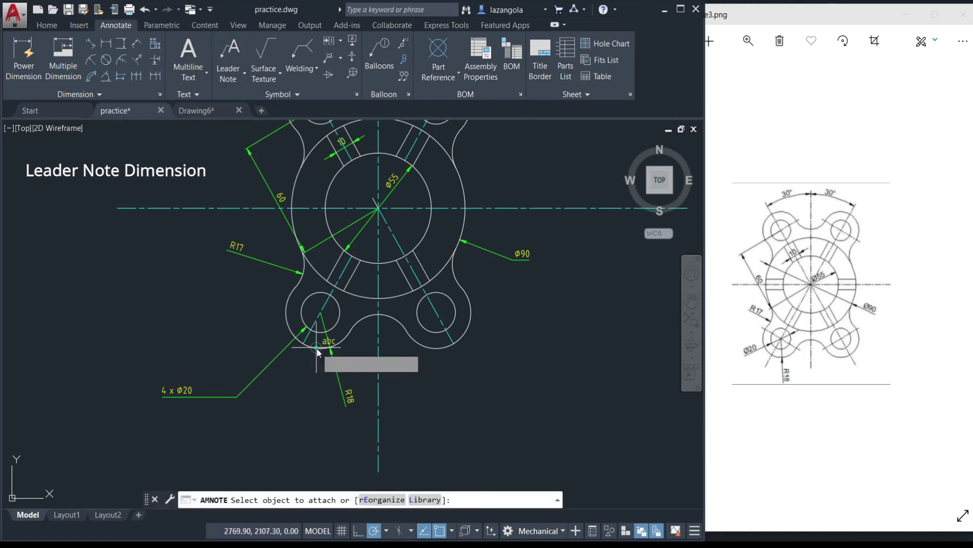
{"action": "left_click", "coordinate": [400, 413]}
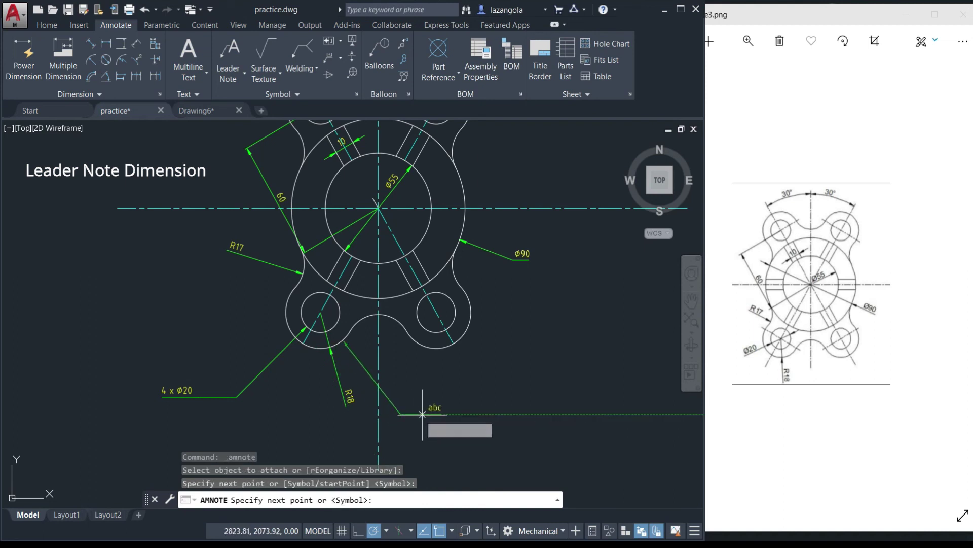
{"action": "left_click", "coordinate": [422, 414]}
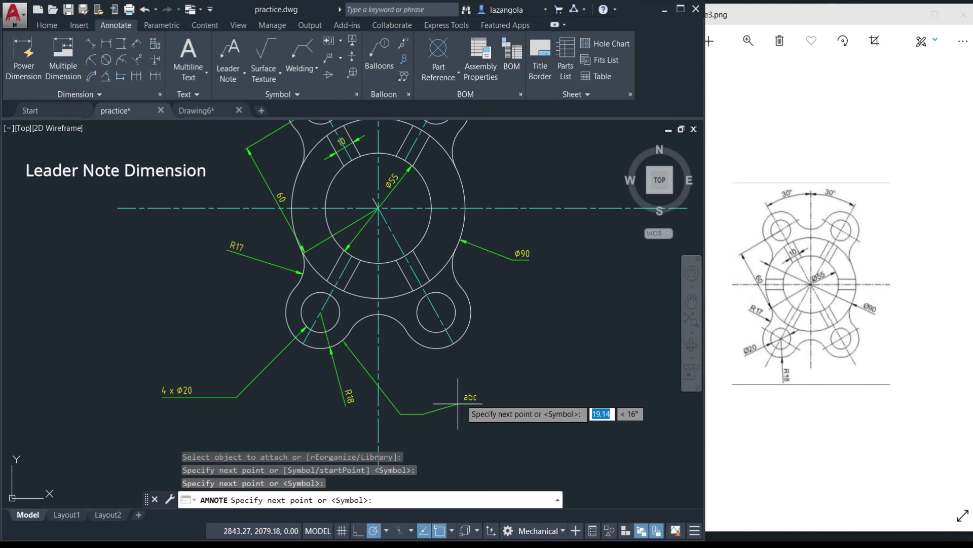
{"action": "key", "text": "Return"}
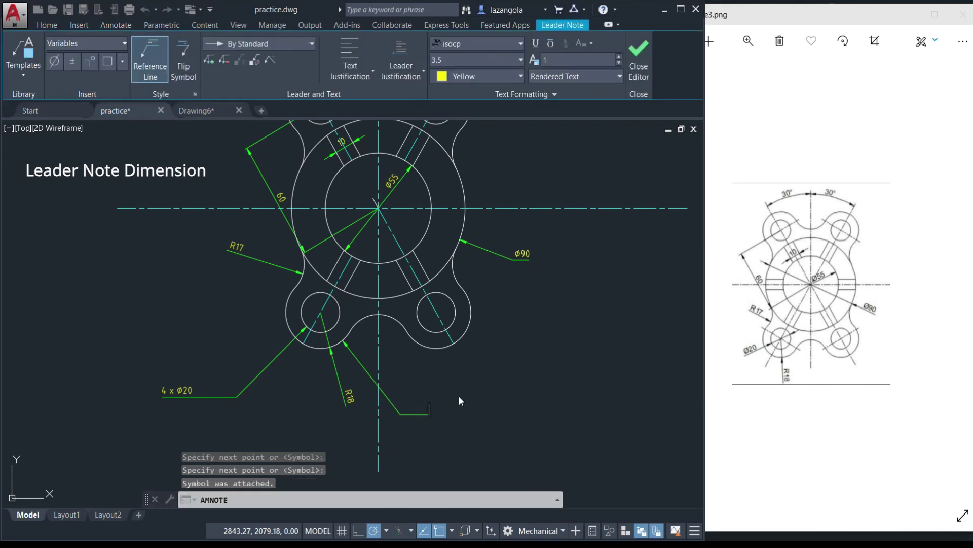
{"action": "type", "text": "4 of R18"}
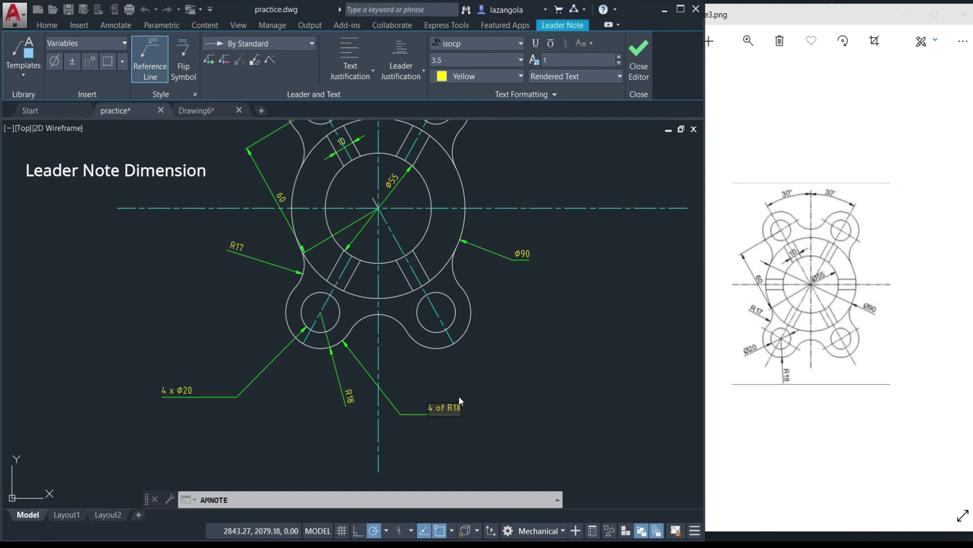
{"action": "left_click", "coordinate": [639, 56]}
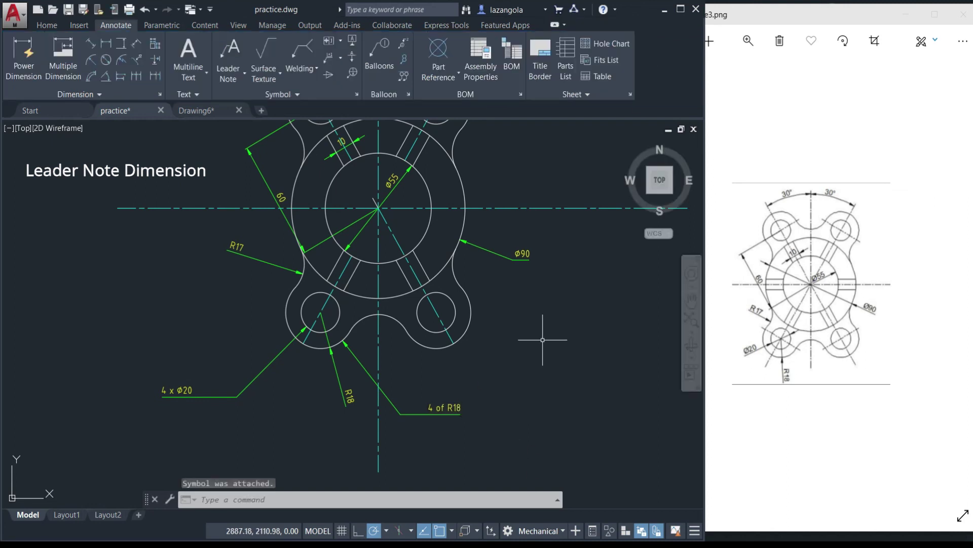
- Delete the separate R18 radius dimension from the lower-left lobe
{"action": "left_click", "coordinate": [334, 364]}
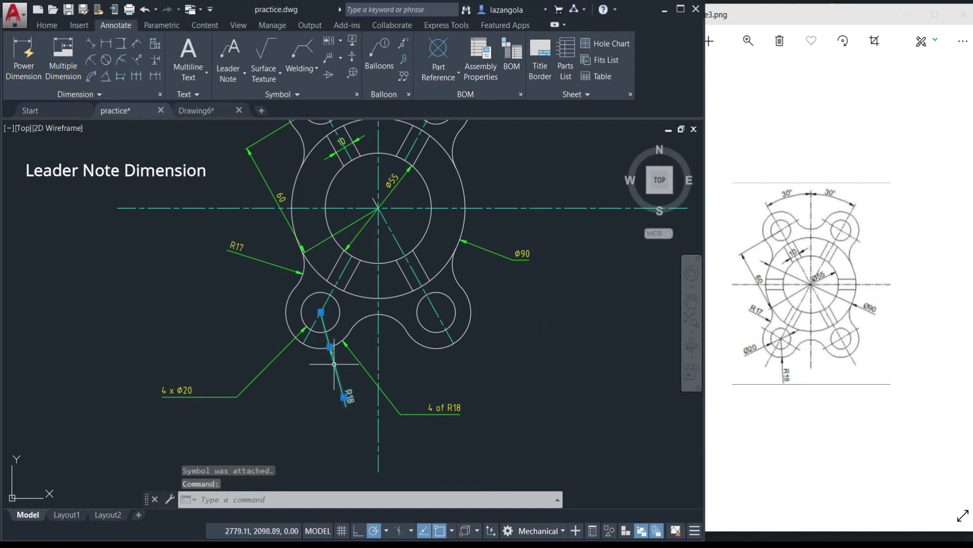
{"action": "key", "text": "Delete"}
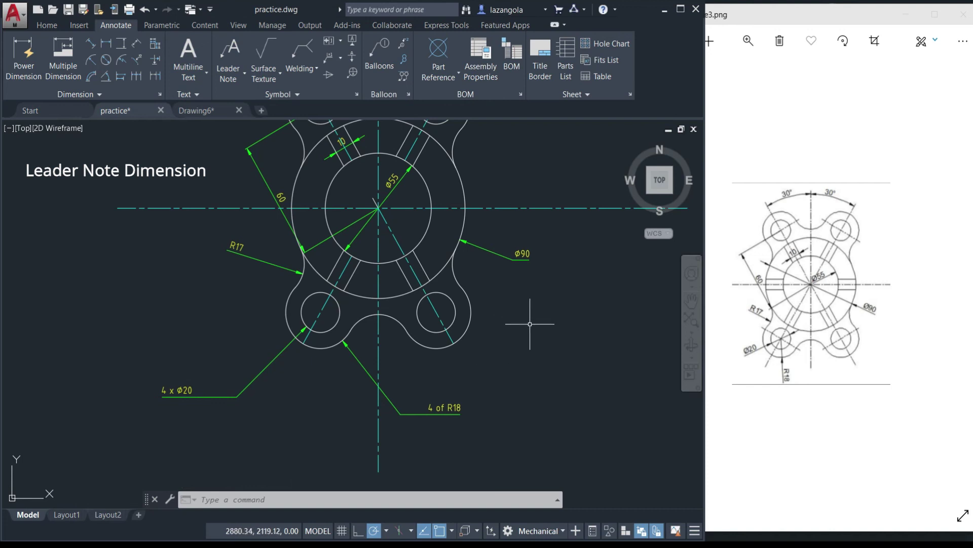
{"action": "middle_click_drag", "start_coordinate": [538, 314], "coordinate": [522, 412]}
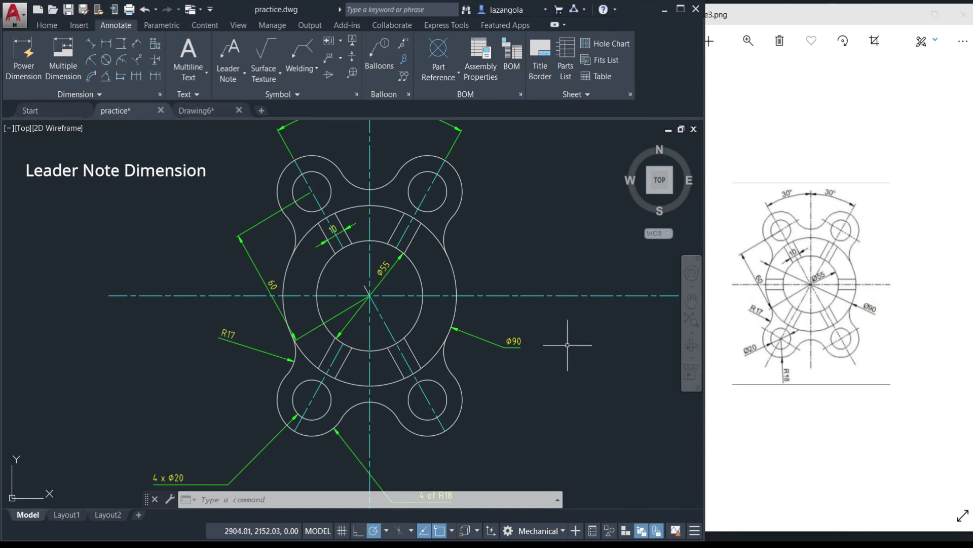
{"action": "scroll", "coordinate": [568, 344], "scroll_direction": "down", "scroll_amount": 2}
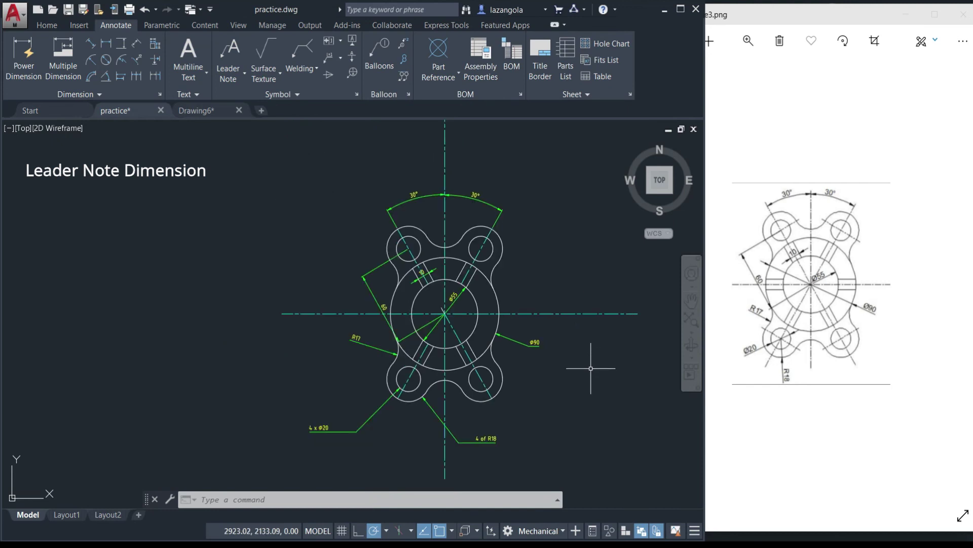